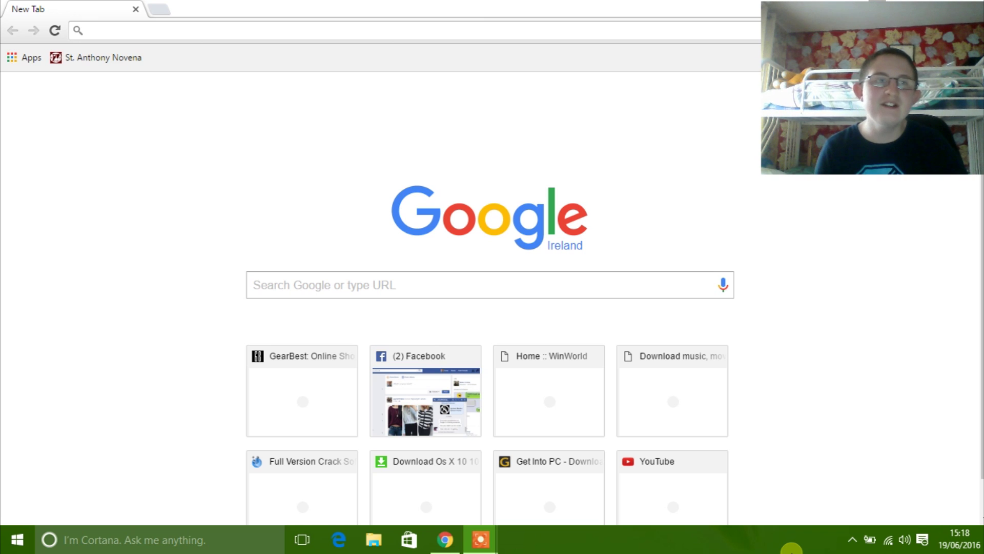
Open the website getintopc.com.
left_click(406, 30)
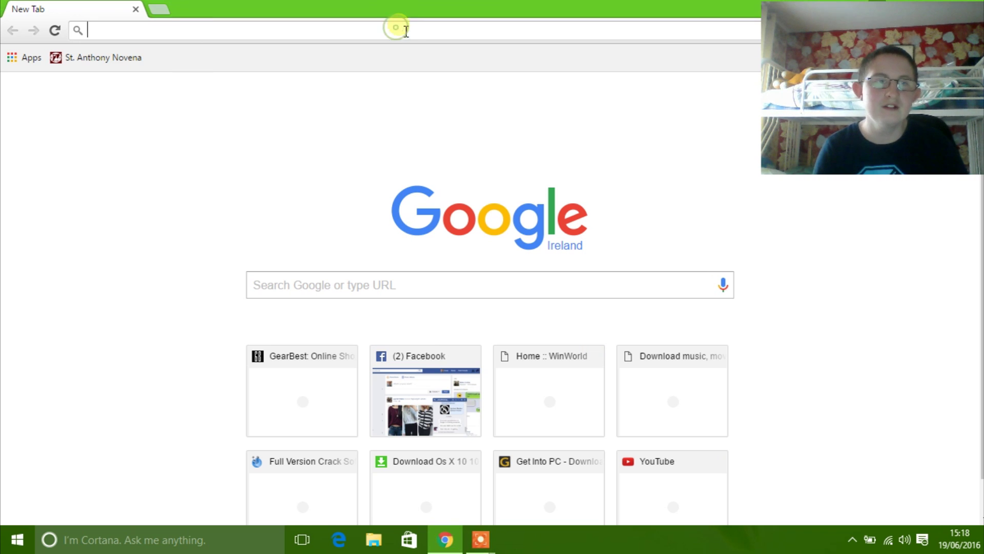
type("getintopc")
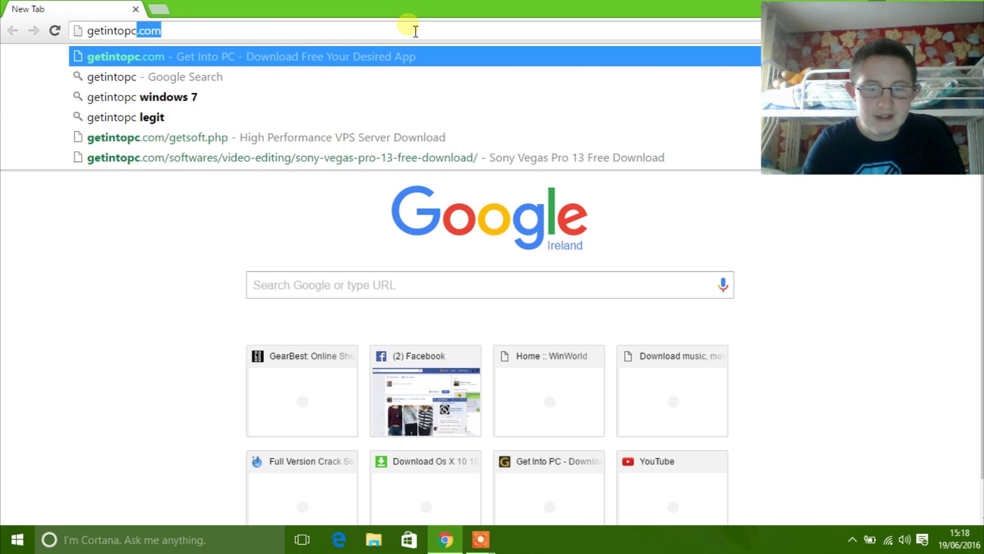
type(".com")
key("Return")
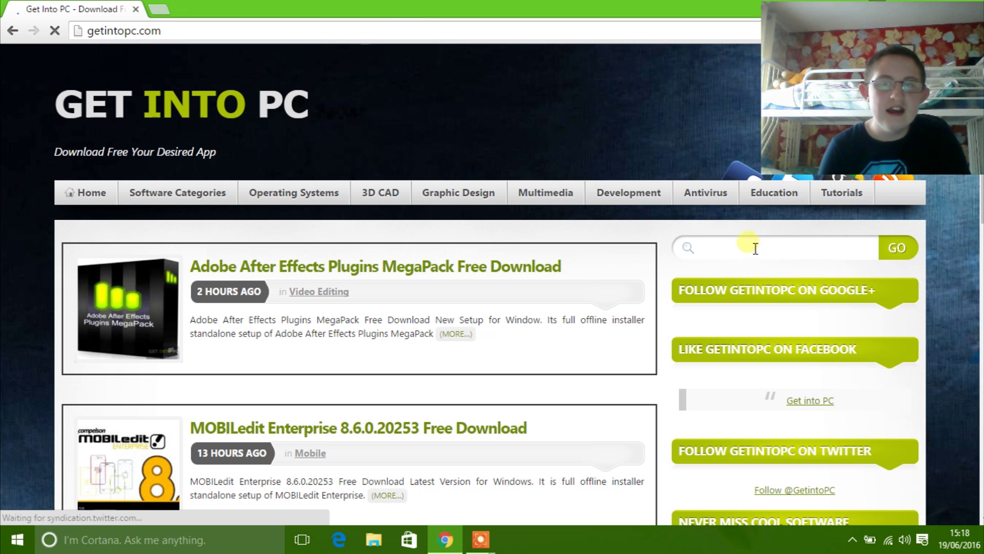
Search the site for "windows 7" and open the Windows 7 Ultimate Download ISO 32 Bit 64 Bit page.
left_click(749, 249)
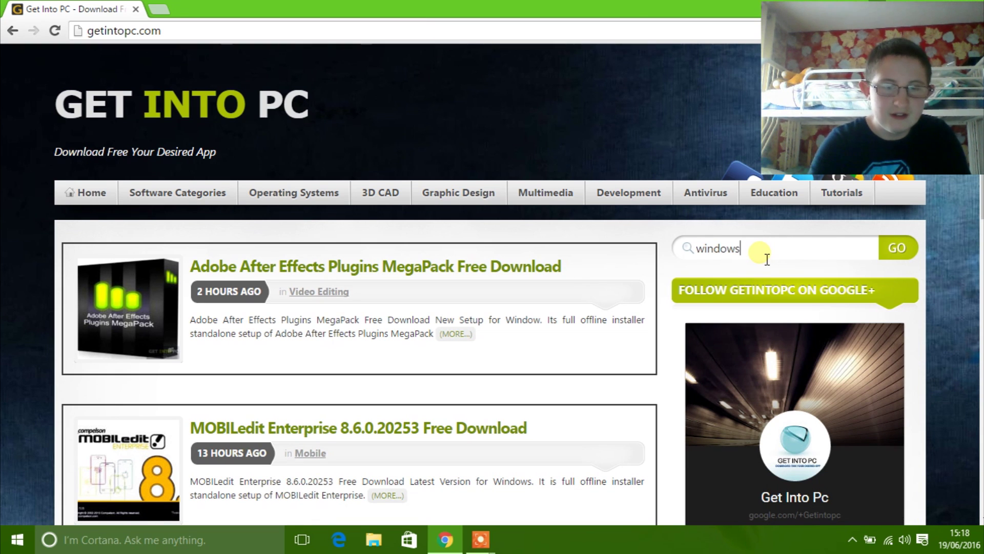
type("windows 7")
key("Return")
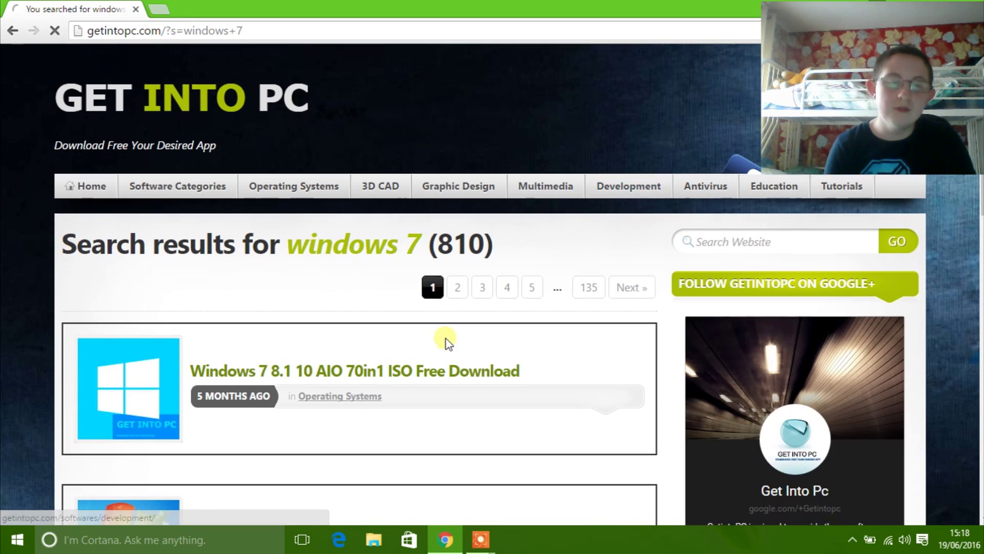
scroll(443, 328, "down", 5)
scroll(447, 339, "down", 3)
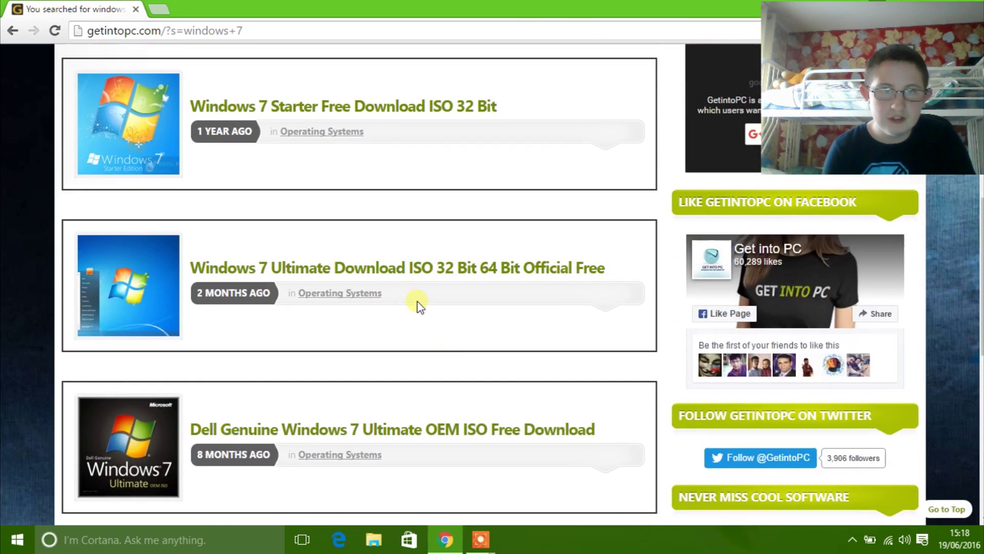
left_click(400, 272)
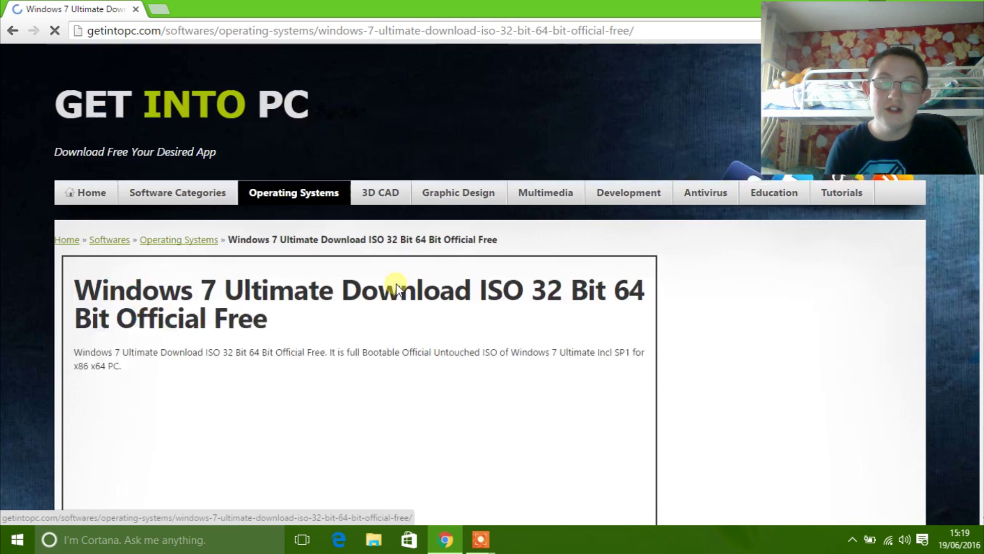
Request the 64 Bit download, proceed through the file host's pages, and save the disc image as -Getintopc.com-Win_7_64Bit in Downloads.
scroll(378, 303, "down", 15)
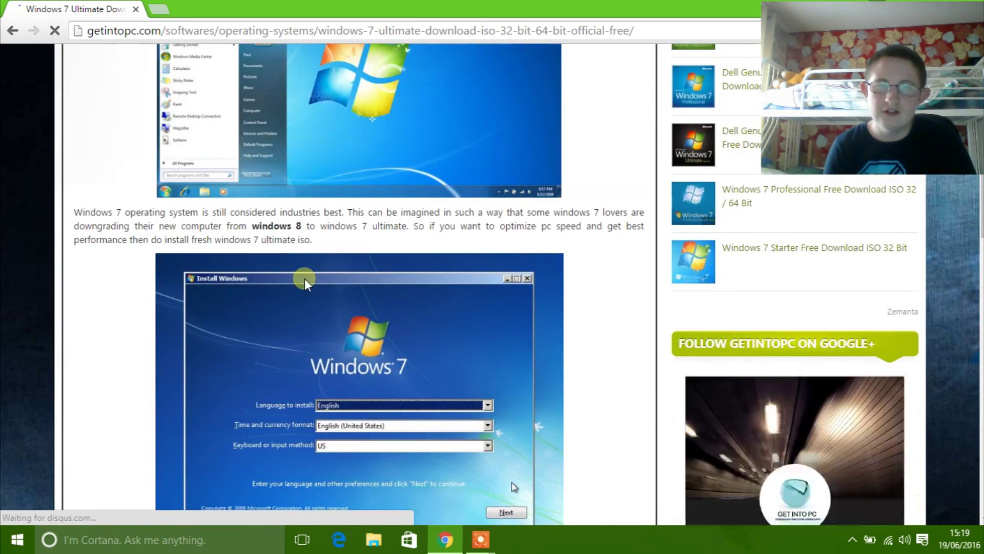
scroll(297, 284, "down", 15)
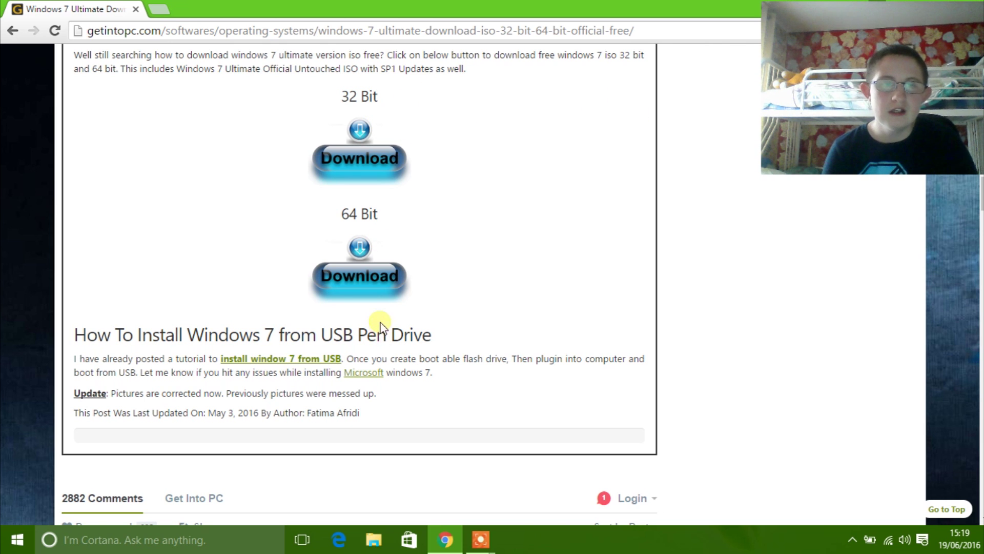
left_click(344, 273)
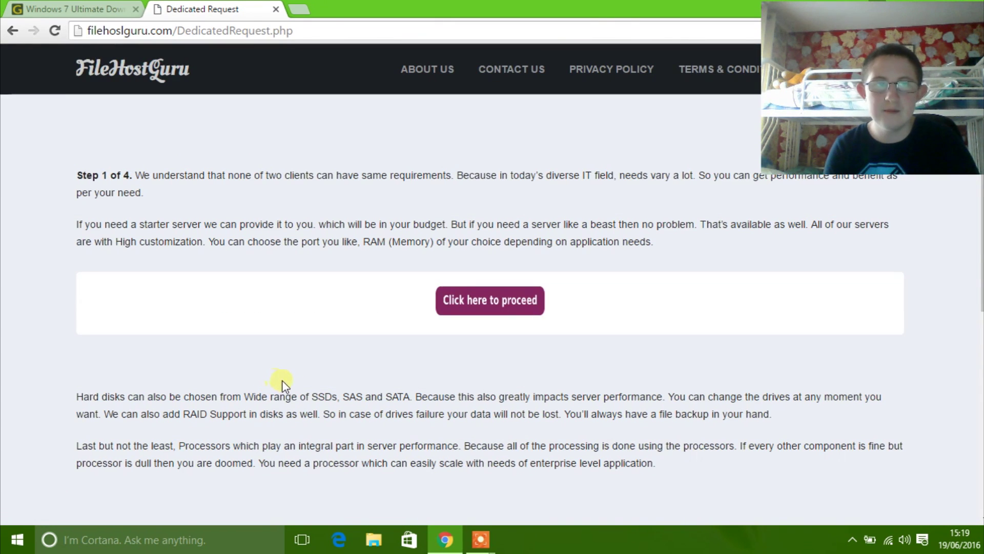
left_click(508, 306)
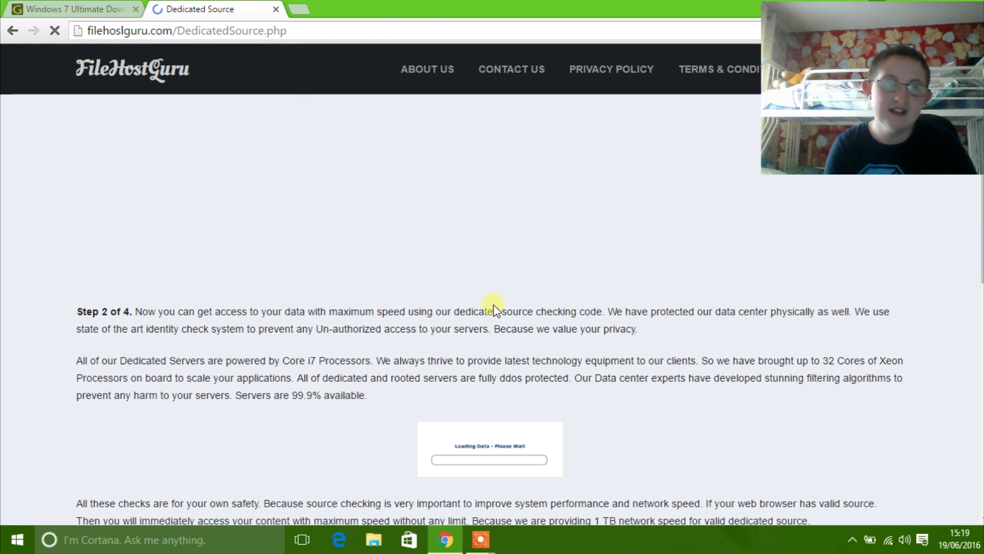
scroll(490, 317, "down", 5)
scroll(492, 322, "up", 5)
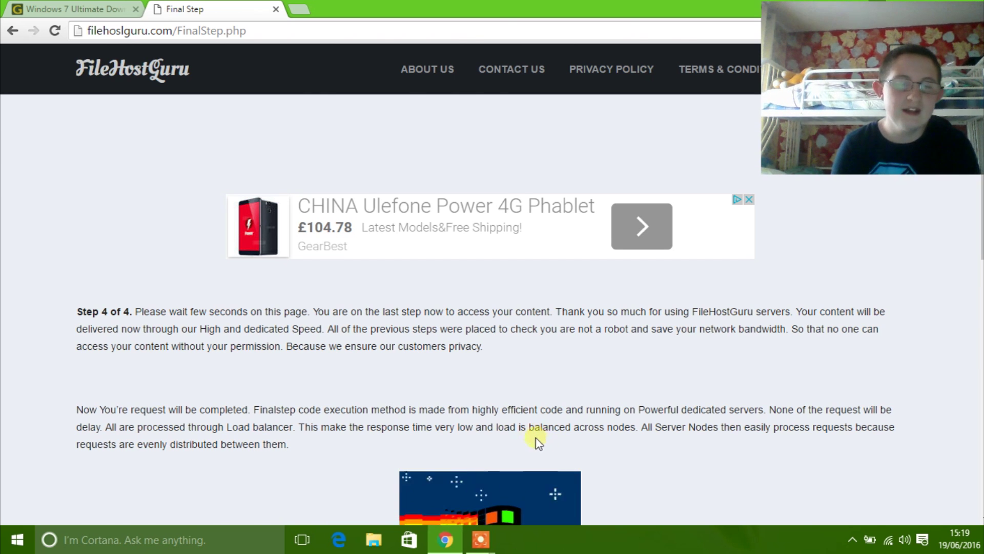
scroll(500, 453, "down", 3)
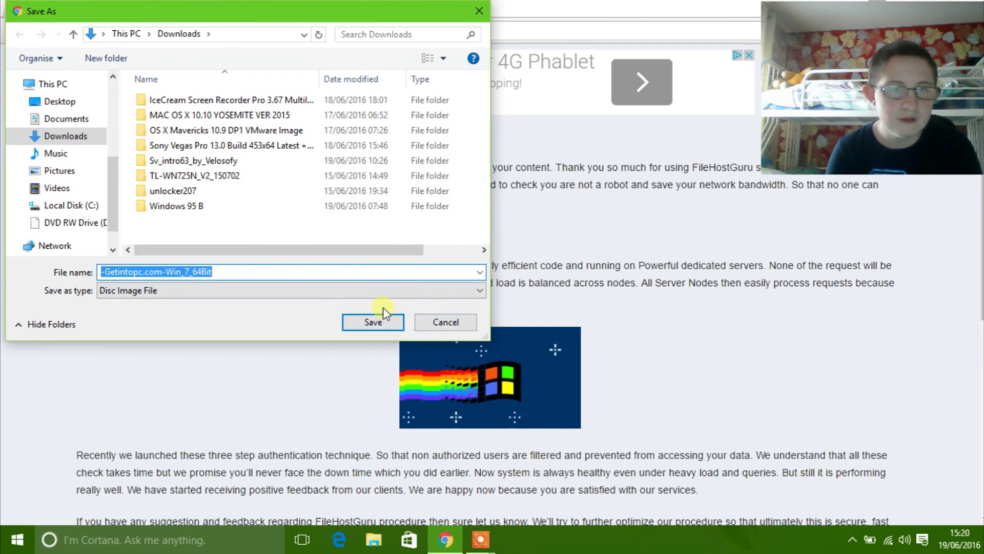
left_click(373, 322)
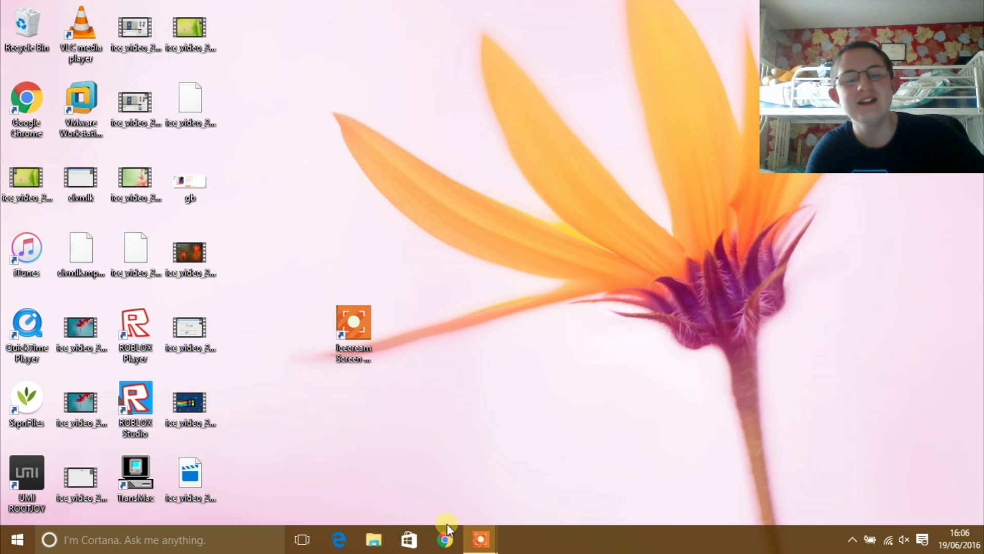
Open the web browser and search Google for "windows activator daz.rar".
left_click(443, 544)
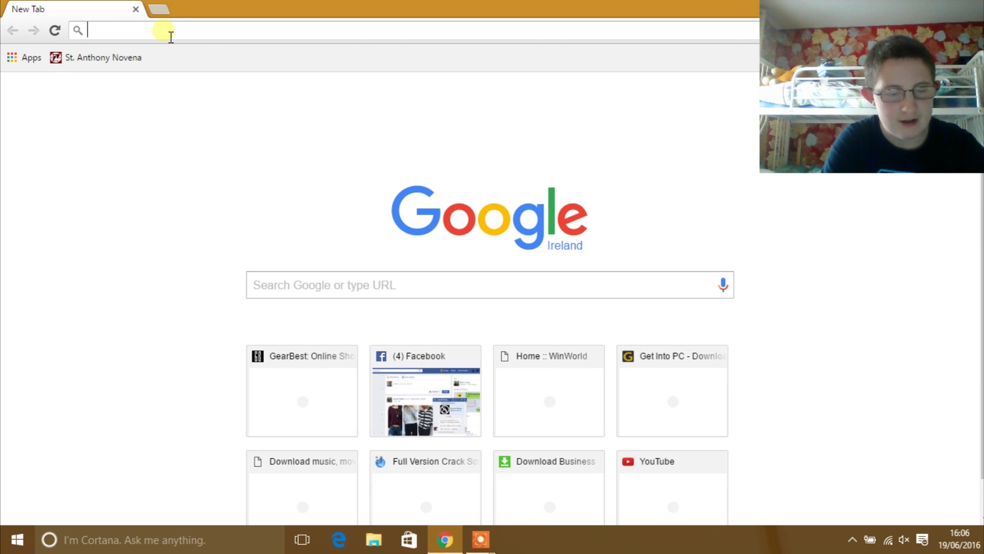
type("window")
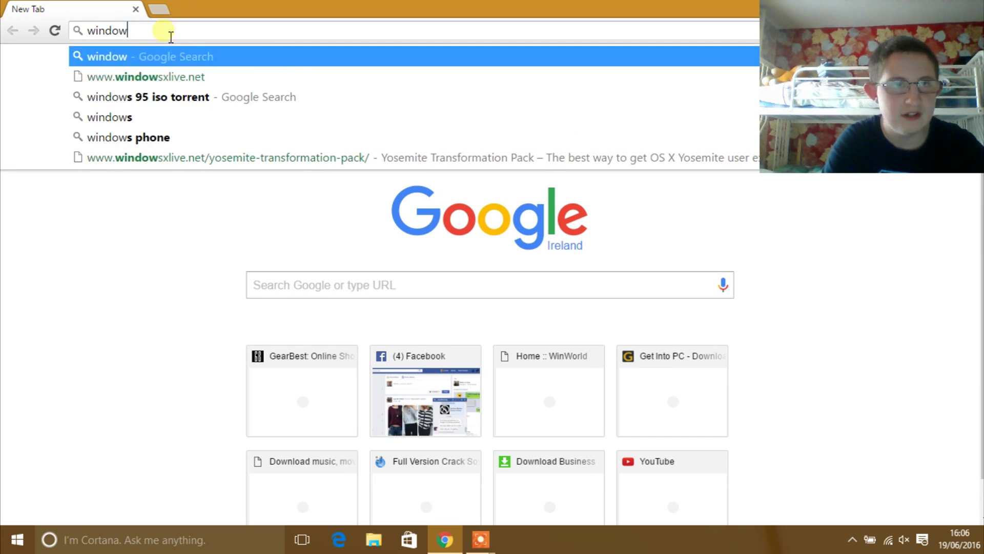
type("s activa")
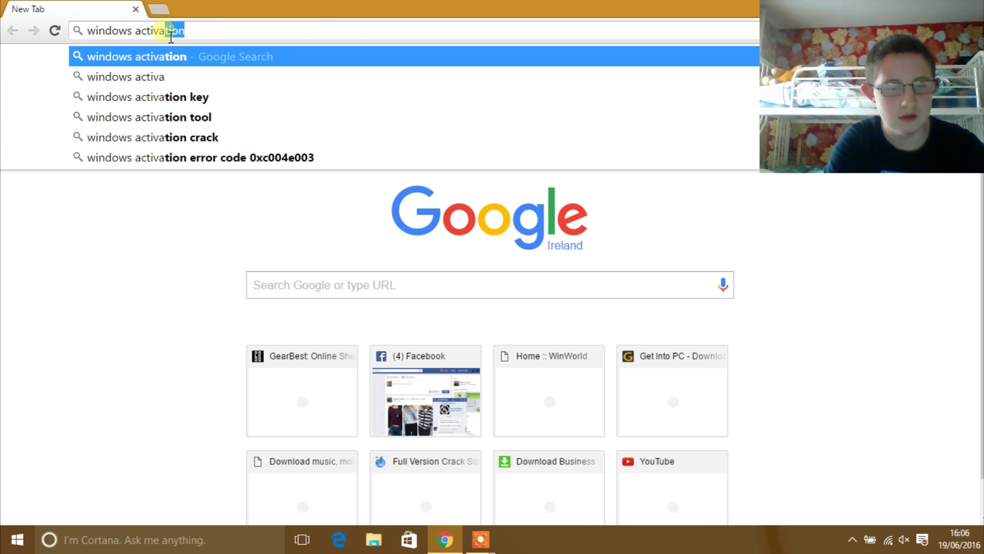
type("tor da")
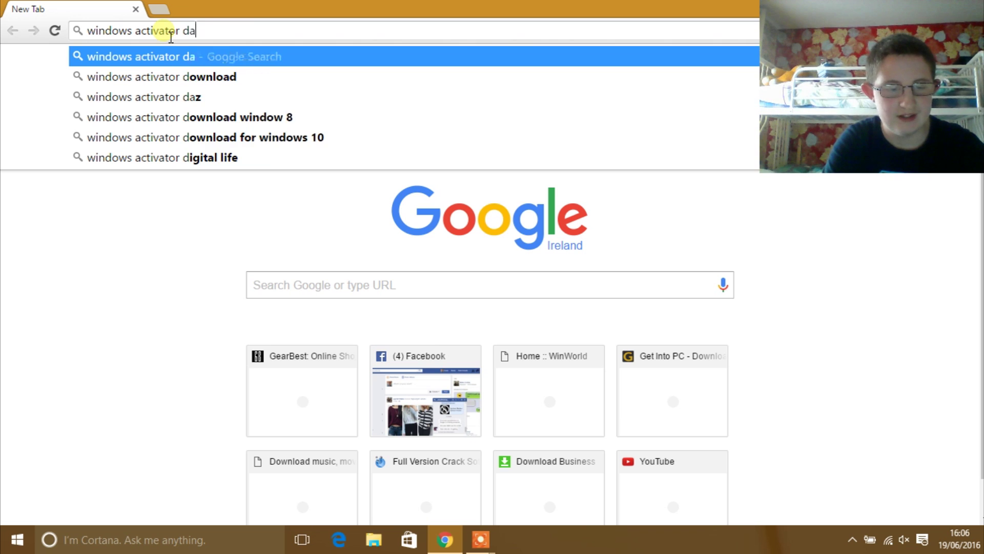
type("z.rar")
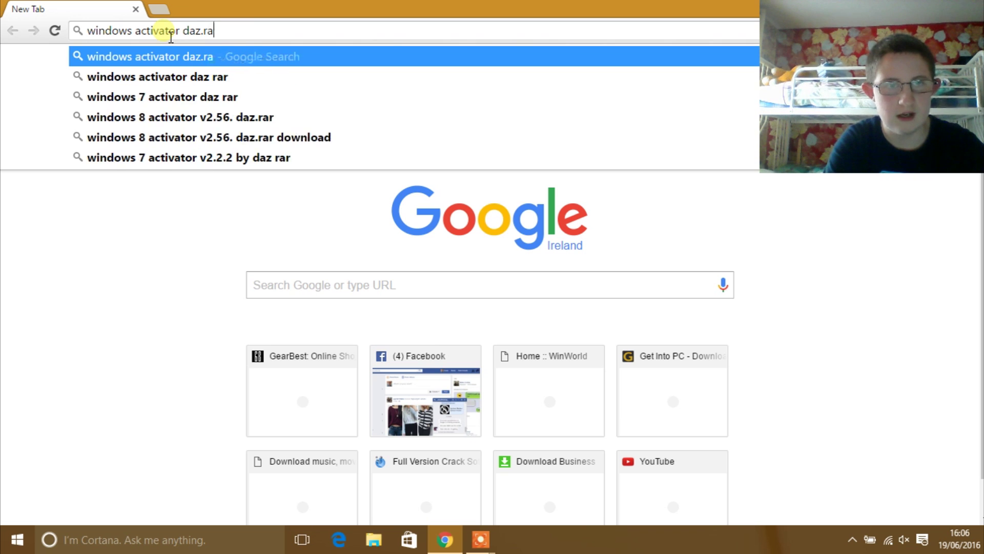
key("Return")
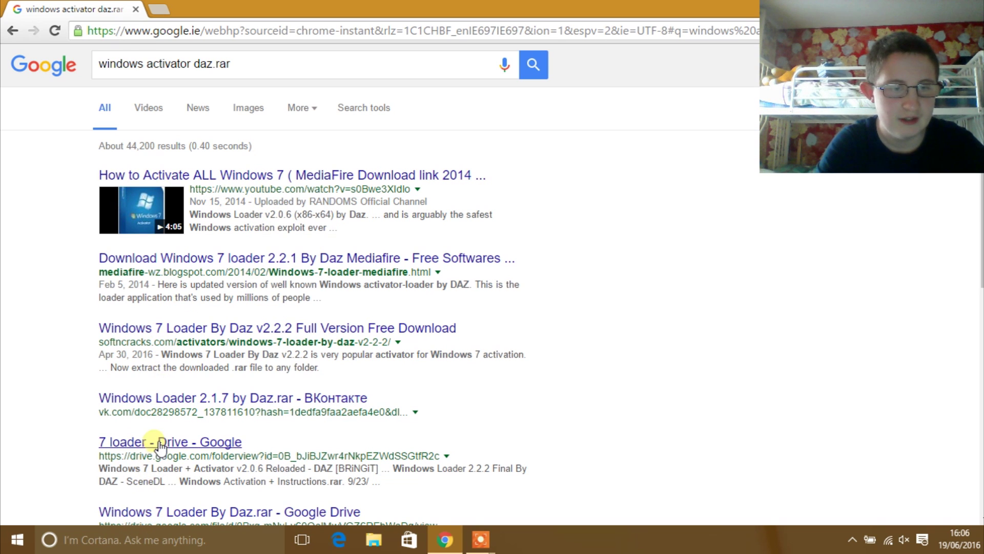
Download 7 loader.rar from the "7 loader" Google Drive search result, skipping the virus scan, and save it in Downloads.
left_click(196, 445)
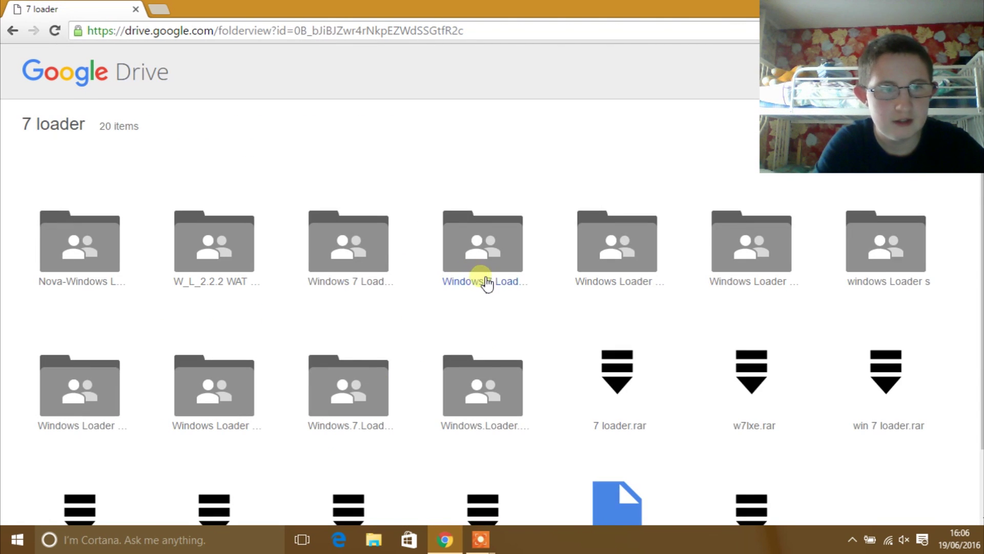
left_click(599, 362)
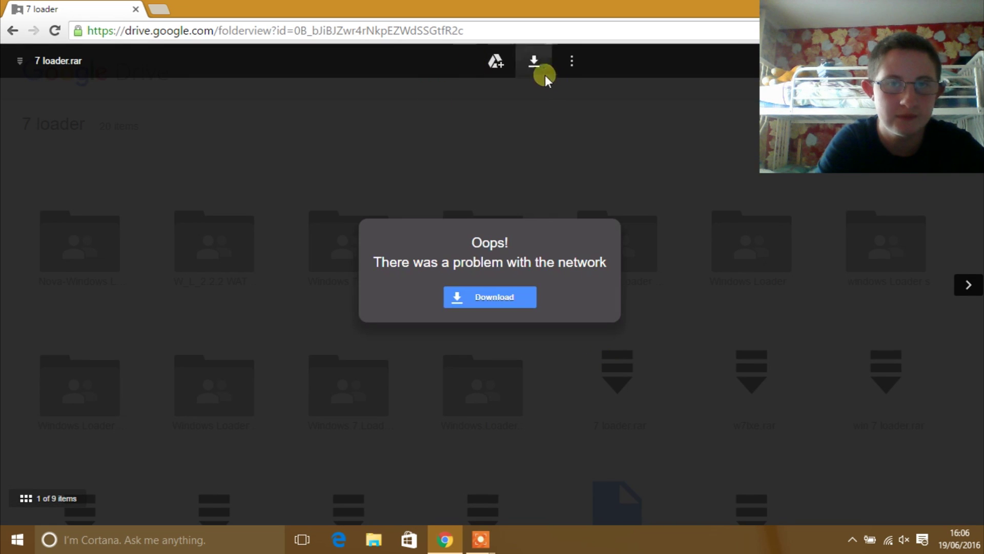
left_click(489, 291)
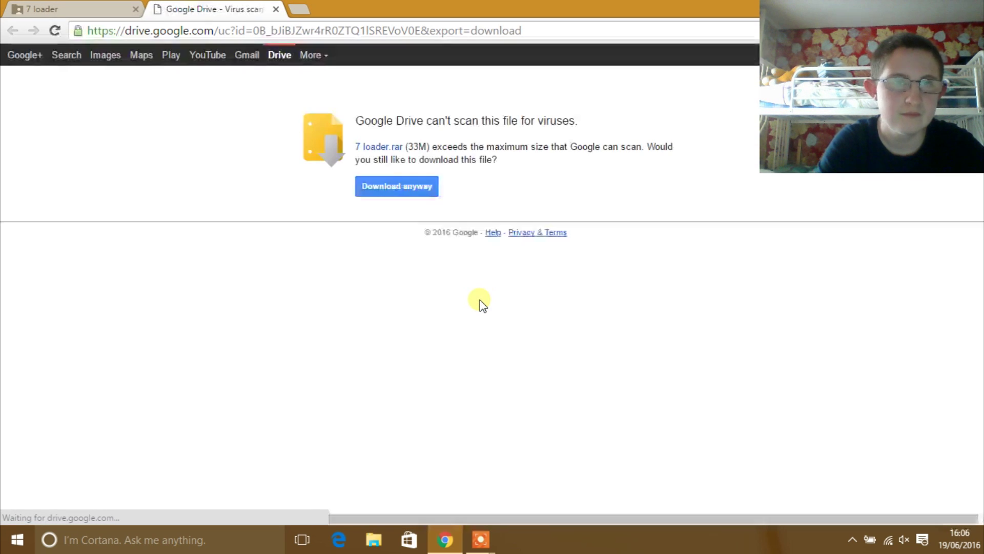
left_click(410, 190)
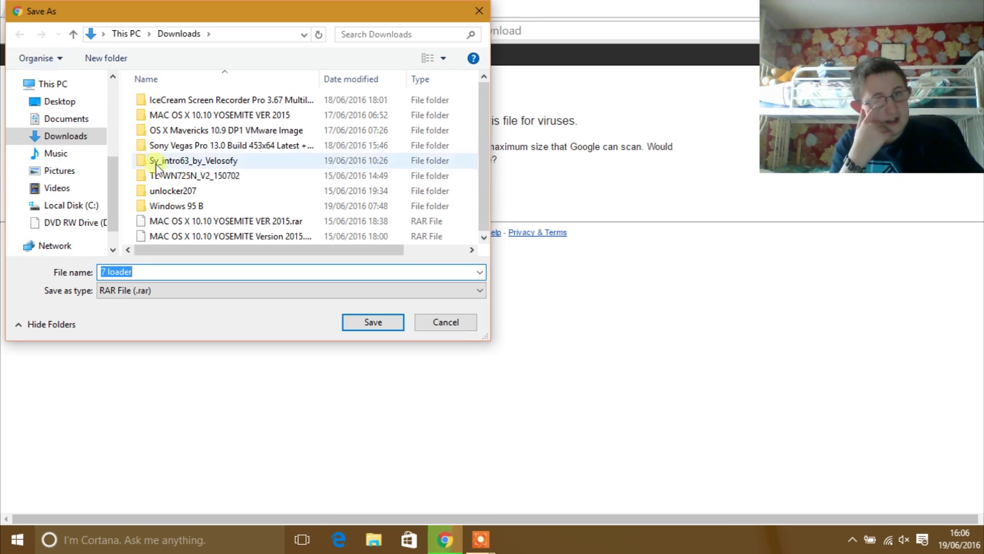
left_click(355, 321)
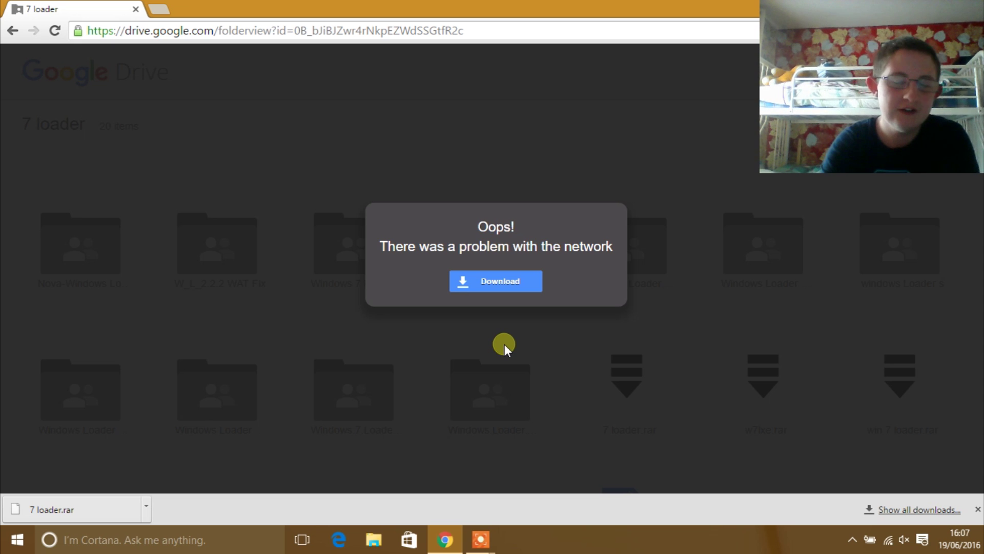
Close the browser and launch VMware Workstation from the desktop.
left_click_drag(570, 12, 424, 242)
left_click(687, 229)
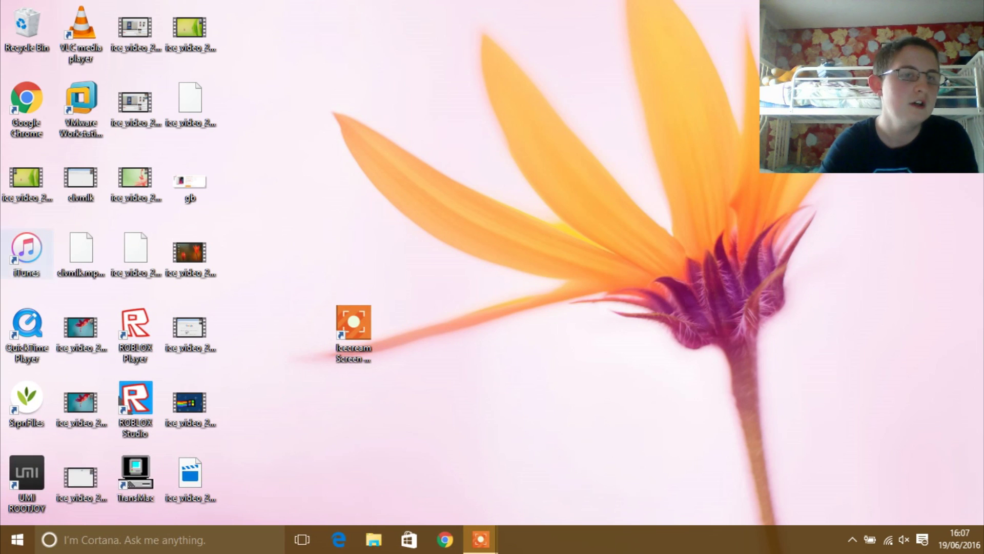
double_click(79, 107)
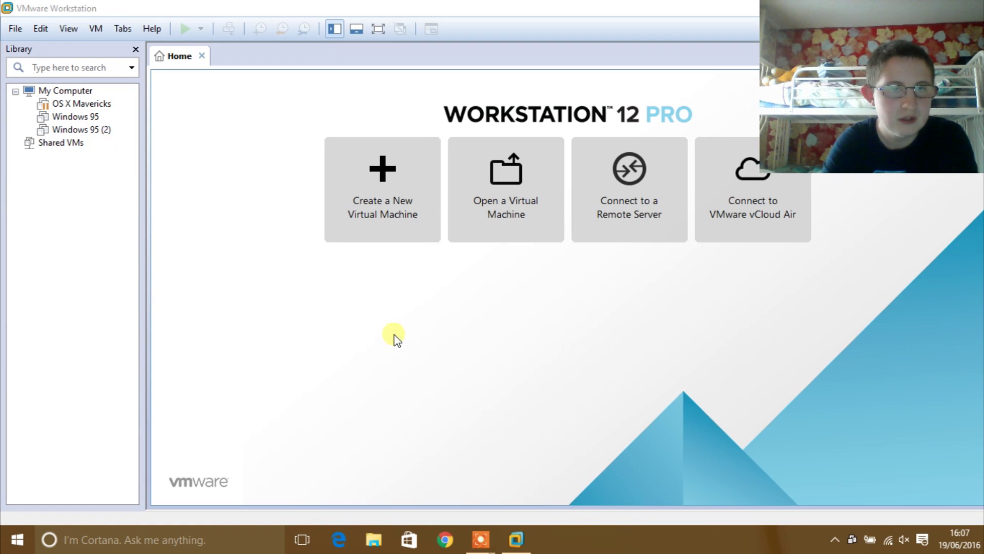
left_click(383, 167)
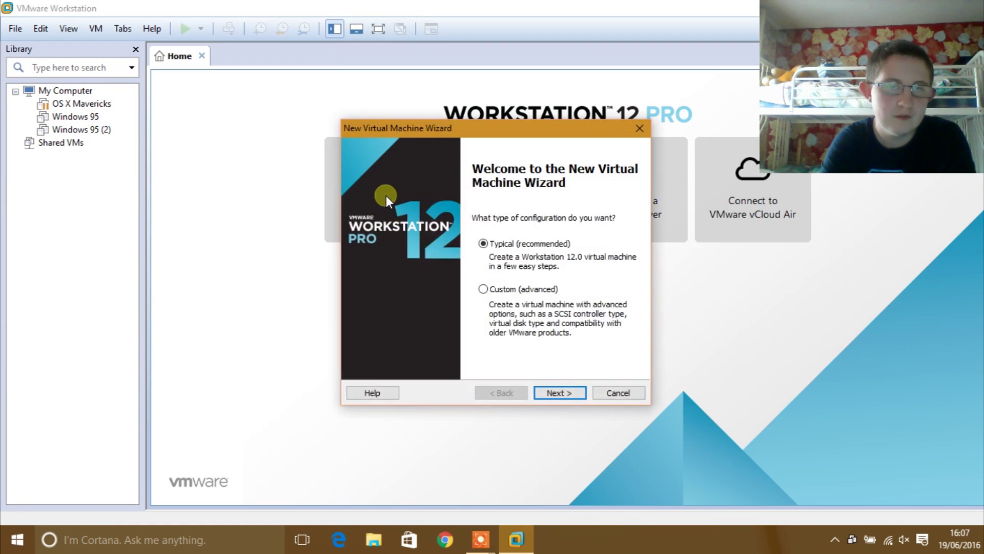
key("Escape")
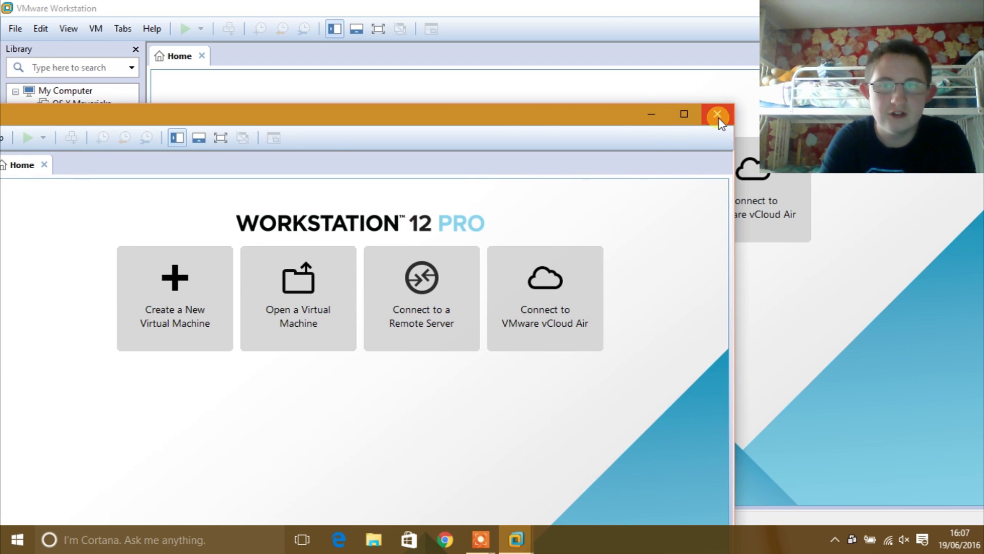
left_click(717, 113)
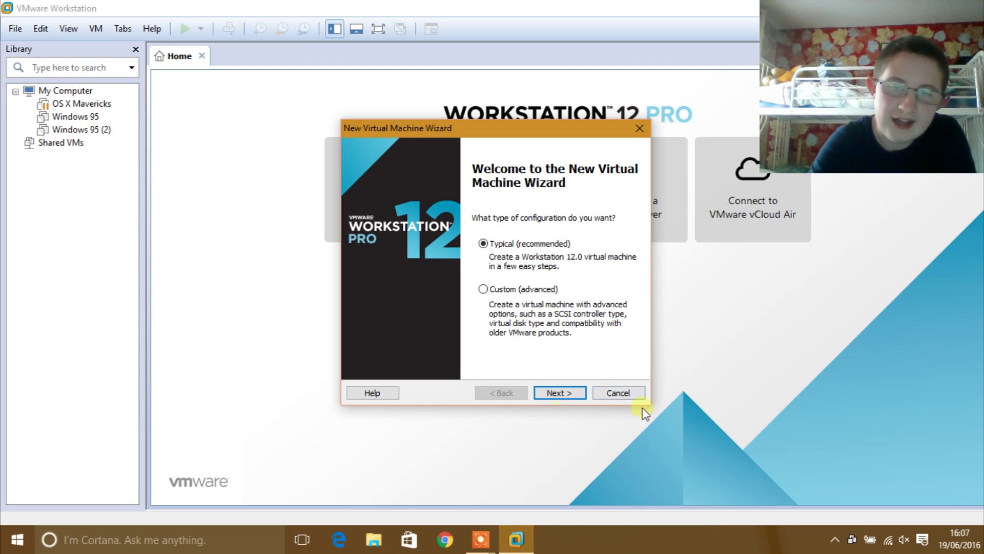
left_click(555, 393)
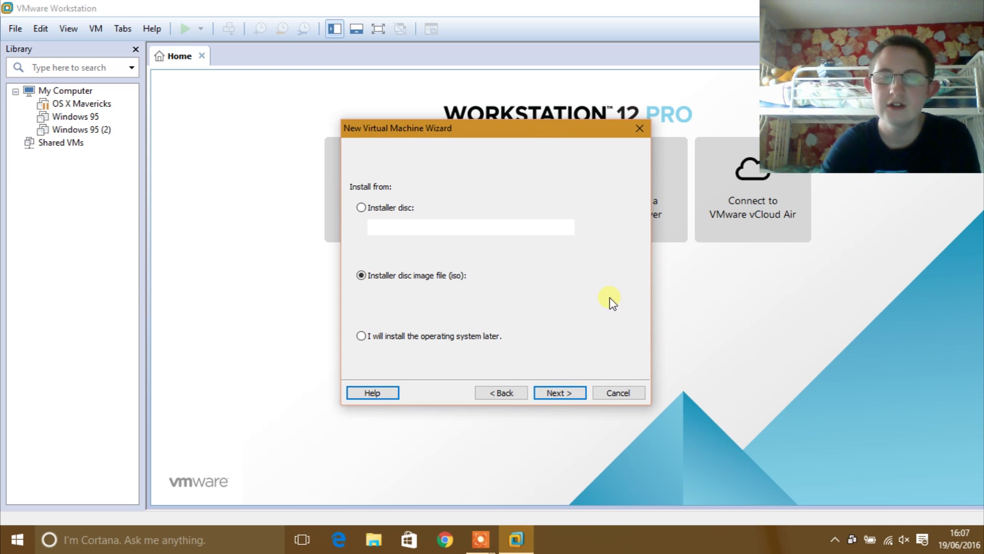
left_click(619, 392)
Start a typical new virtual machine and select -Getintopc.com-Win_7_64Bit from Downloads as its installer disc image.
left_click(378, 198)
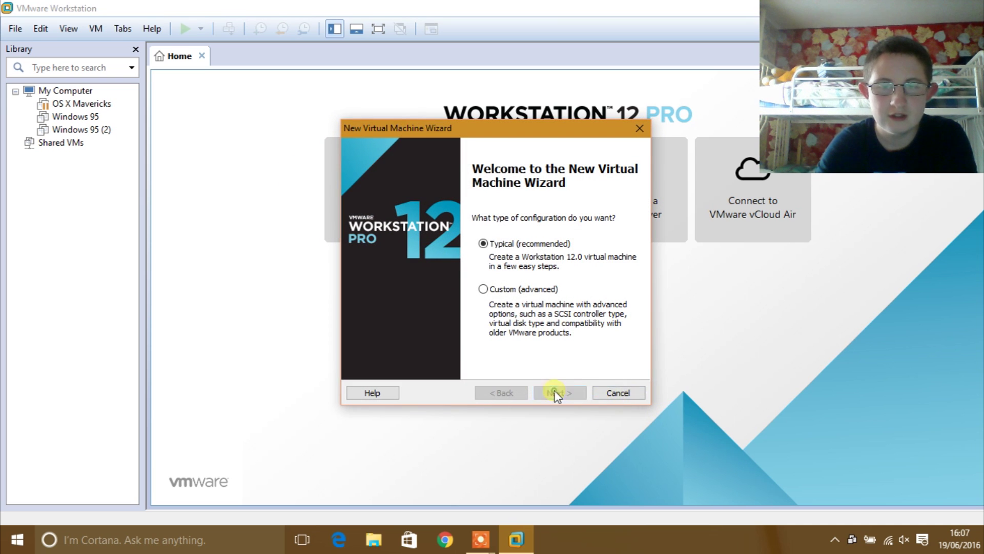
left_click(546, 392)
left_click(546, 394)
left_click(491, 393)
left_click(610, 293)
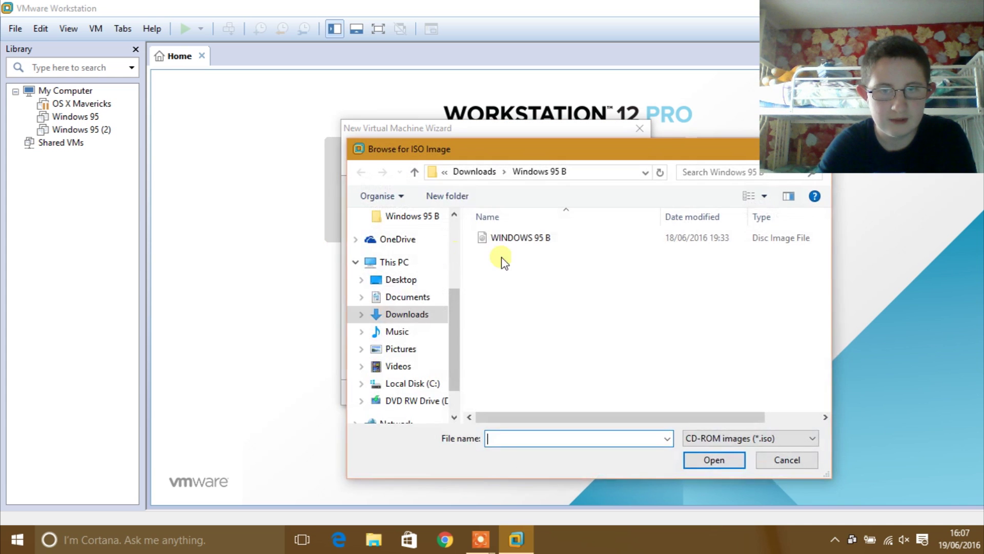
left_click(484, 171)
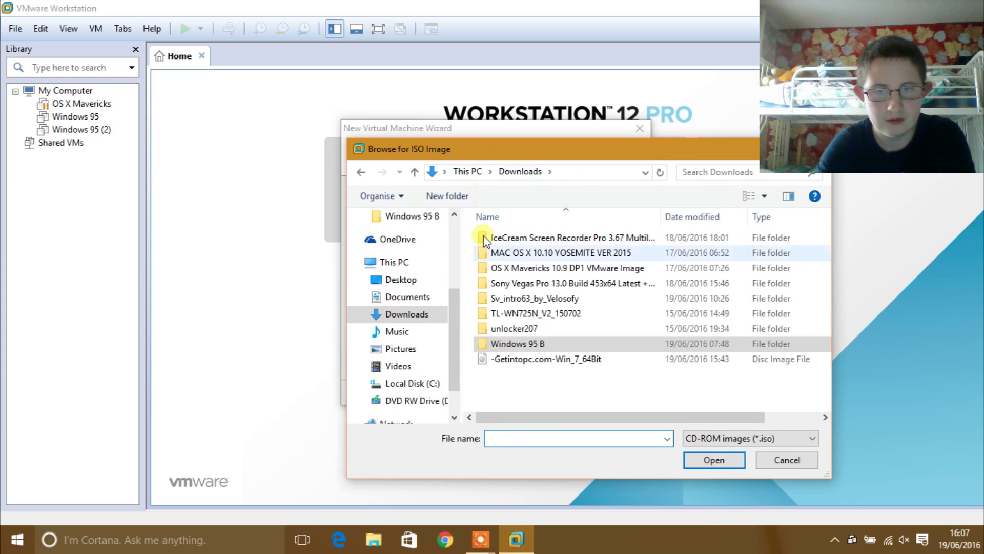
left_click(500, 358)
left_click(722, 461)
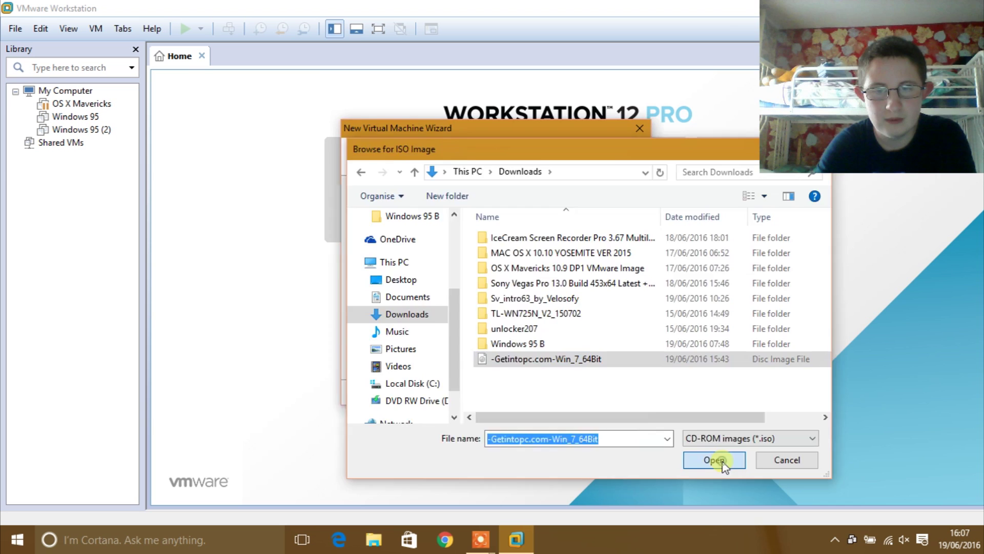
Choose Windows 7 Ultimate without a product key, and accept the default machine name, location and 60 GB split disk.
left_click(568, 392)
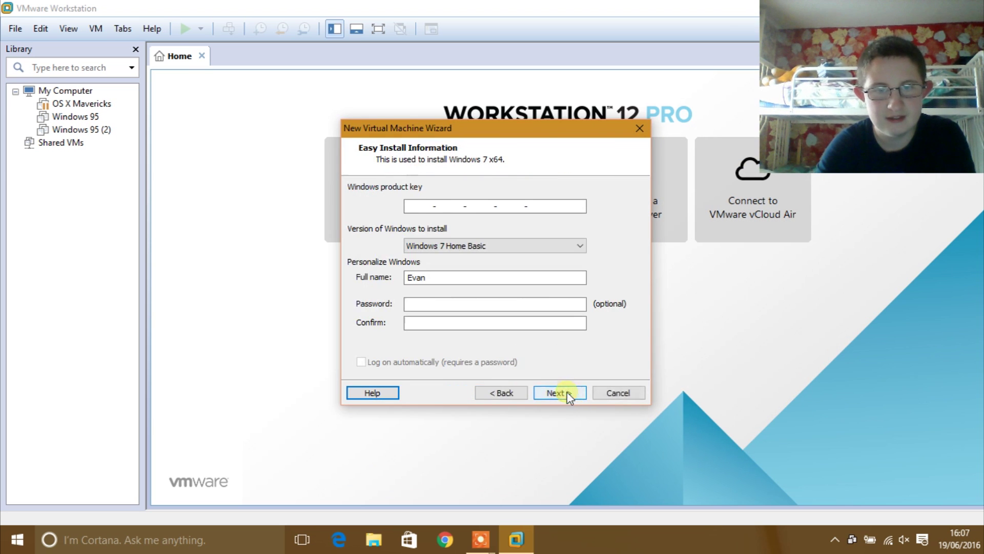
left_click(450, 246)
left_click(439, 289)
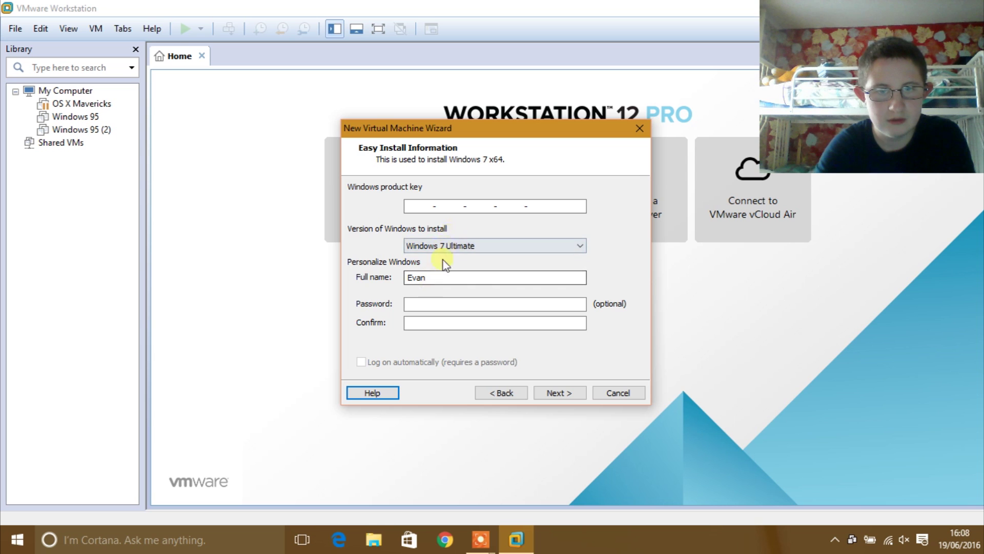
left_click(576, 392)
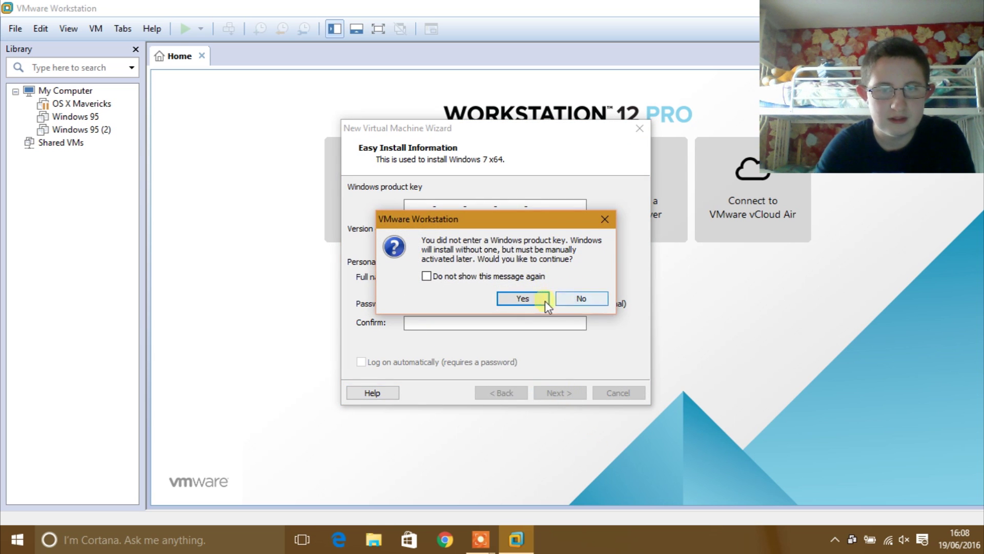
left_click(549, 301)
left_click(571, 395)
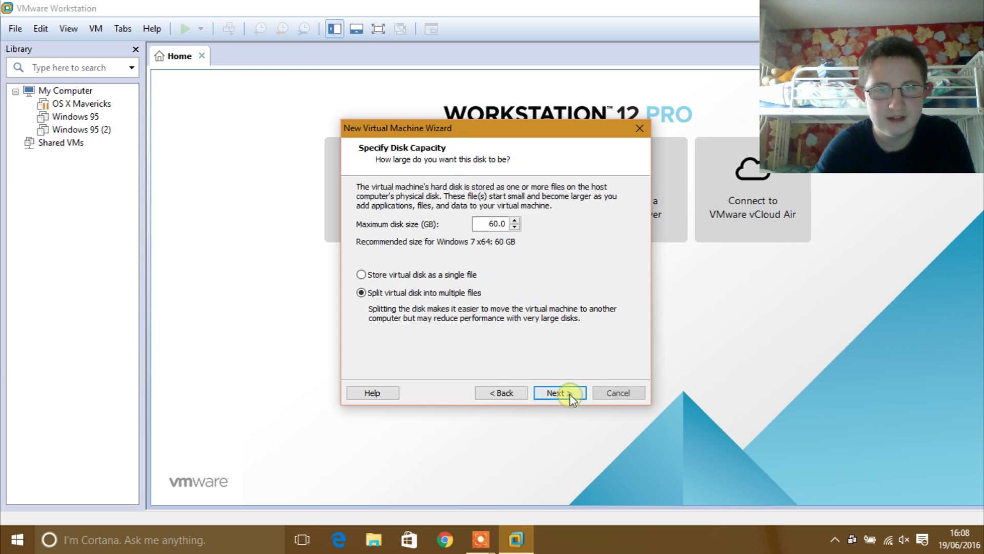
left_click(567, 392)
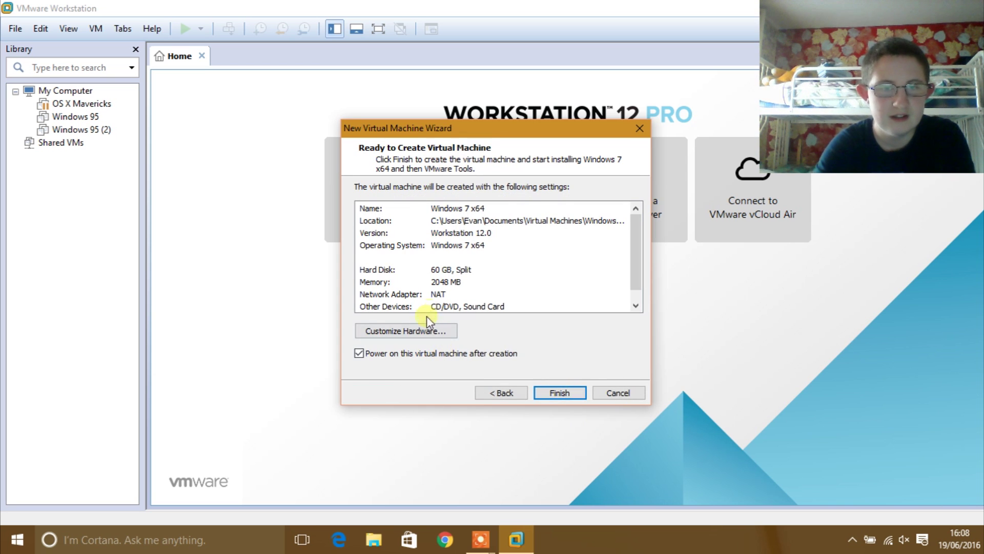
Customize the virtual machine's hardware with 4096 MB of memory and 2 cores per processor.
left_click(416, 332)
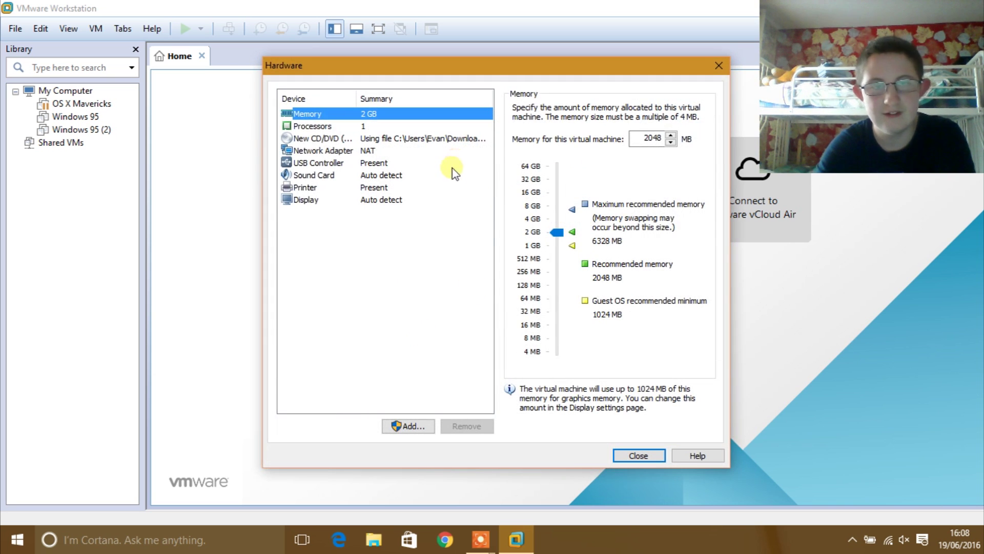
left_click_drag(559, 232, 528, 216)
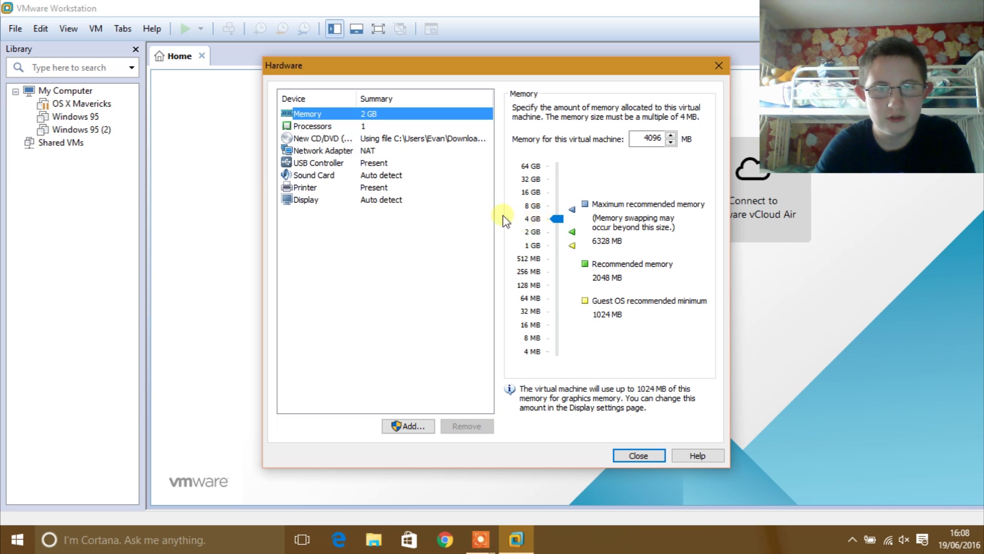
left_click(363, 127)
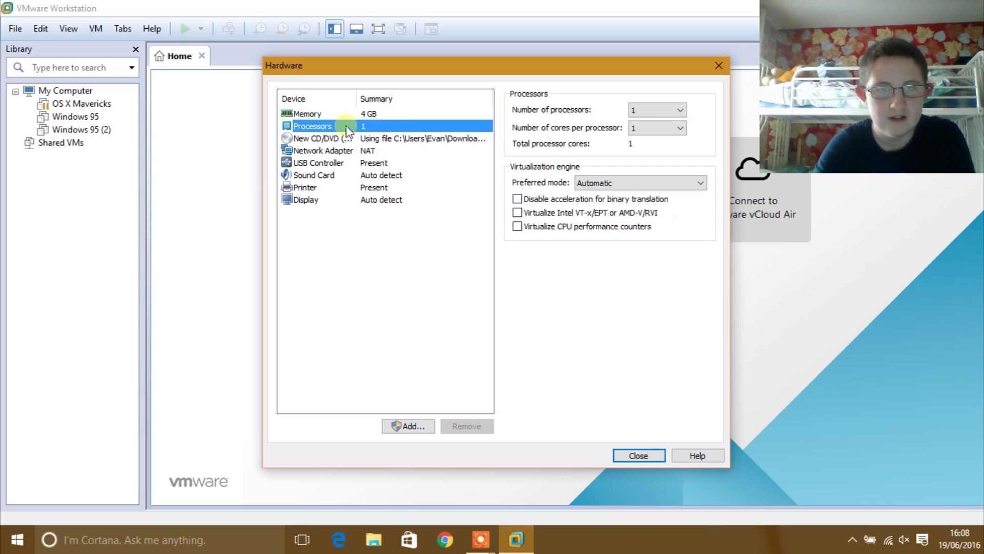
left_click(660, 127)
left_click(644, 155)
left_click(650, 128)
left_click(644, 147)
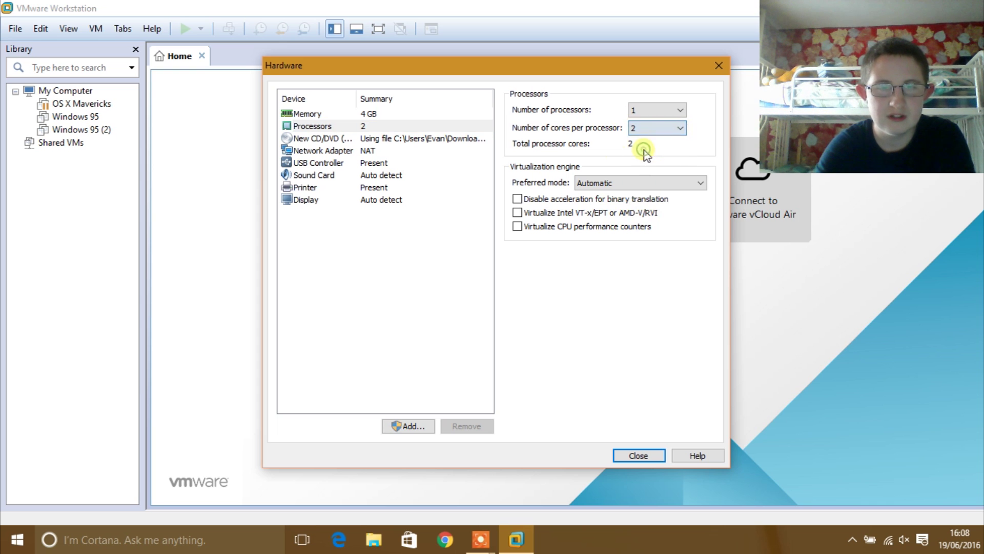
Specify the display's monitor settings manually, with one monitor and a maximum resolution of 1366 x 768.
left_click(370, 138)
left_click(369, 163)
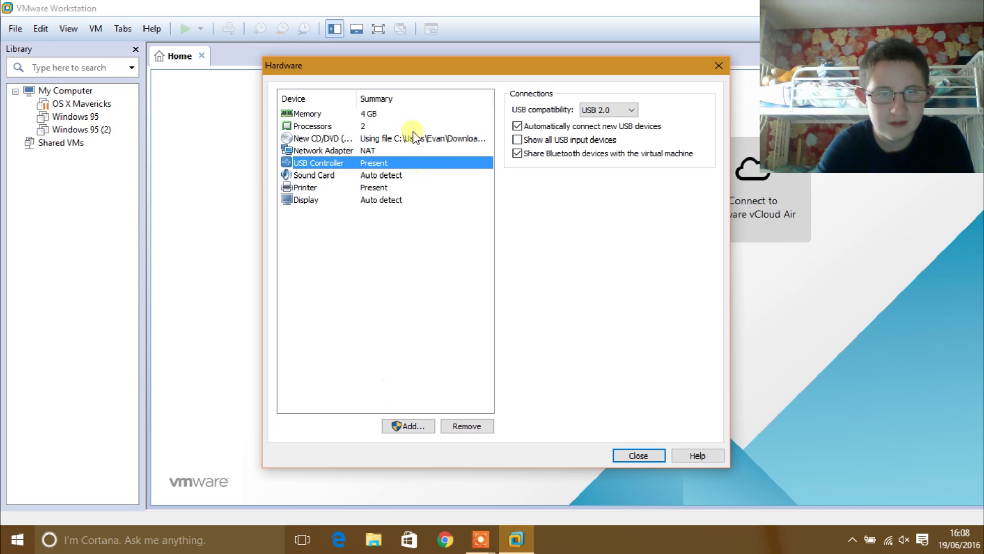
left_click(372, 200)
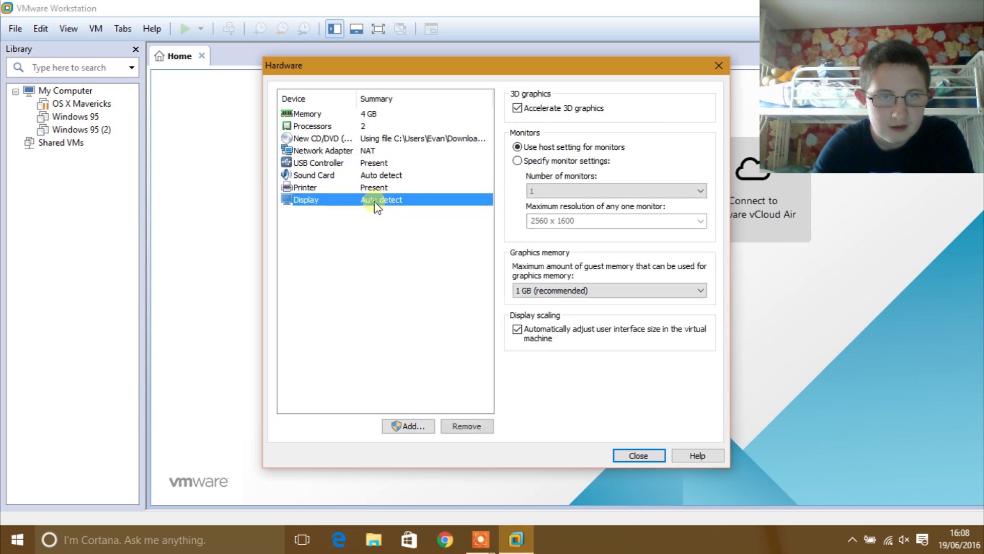
left_click(518, 160)
left_click(558, 221)
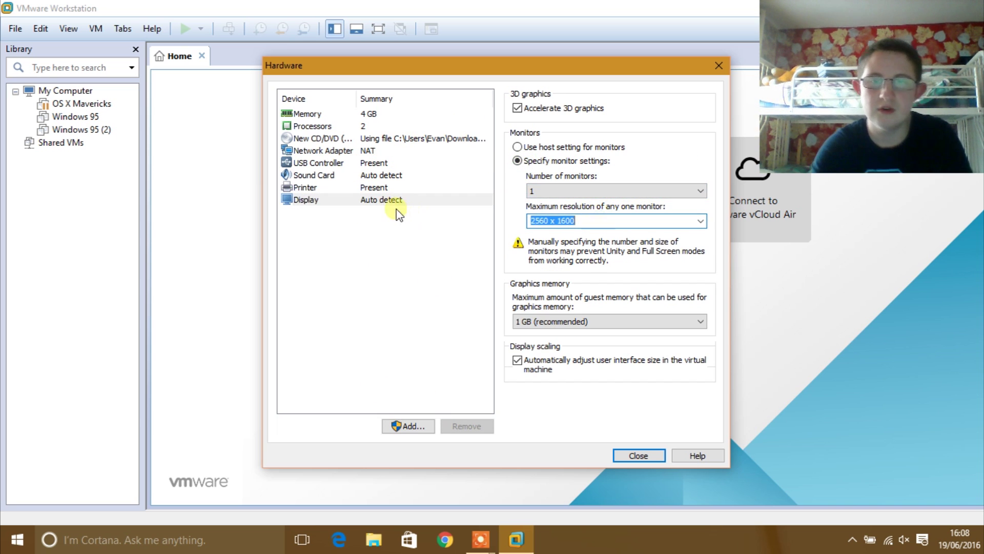
key("BackSpace")
type("1")
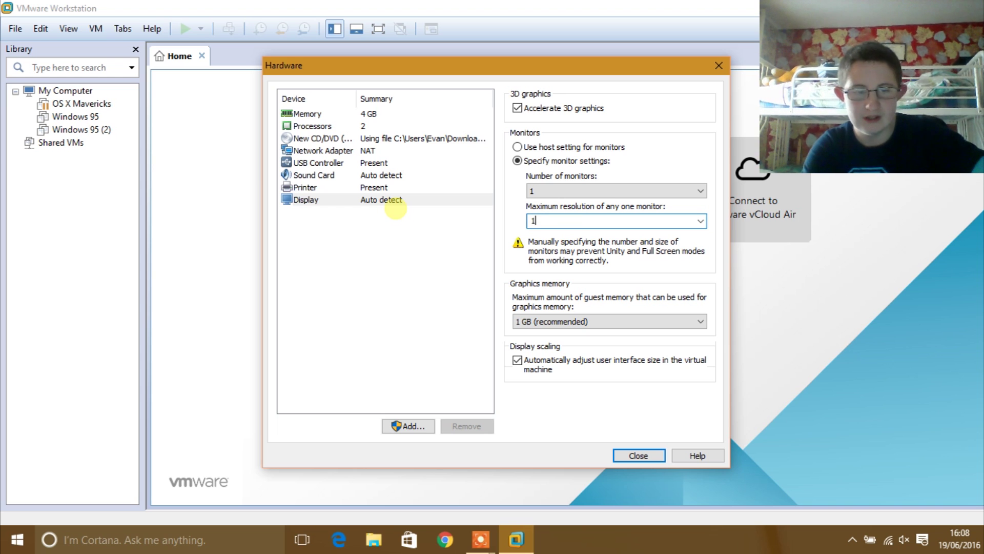
type("366 x")
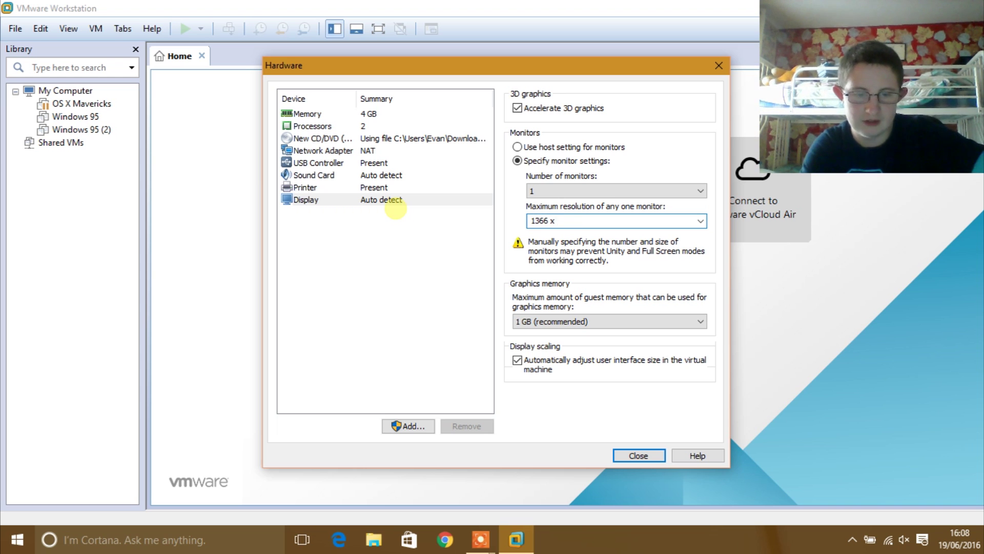
type(" 768")
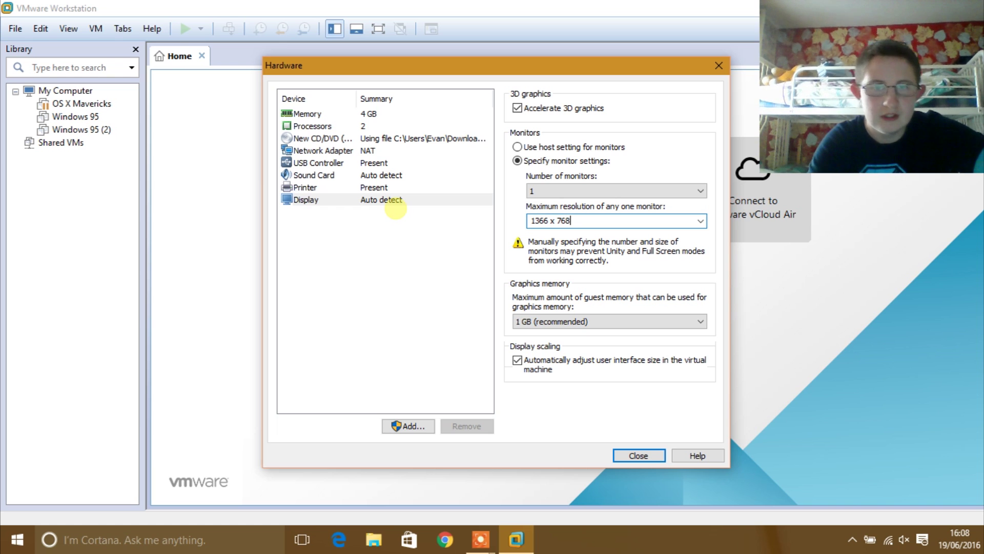
left_click(592, 328)
left_click(564, 391)
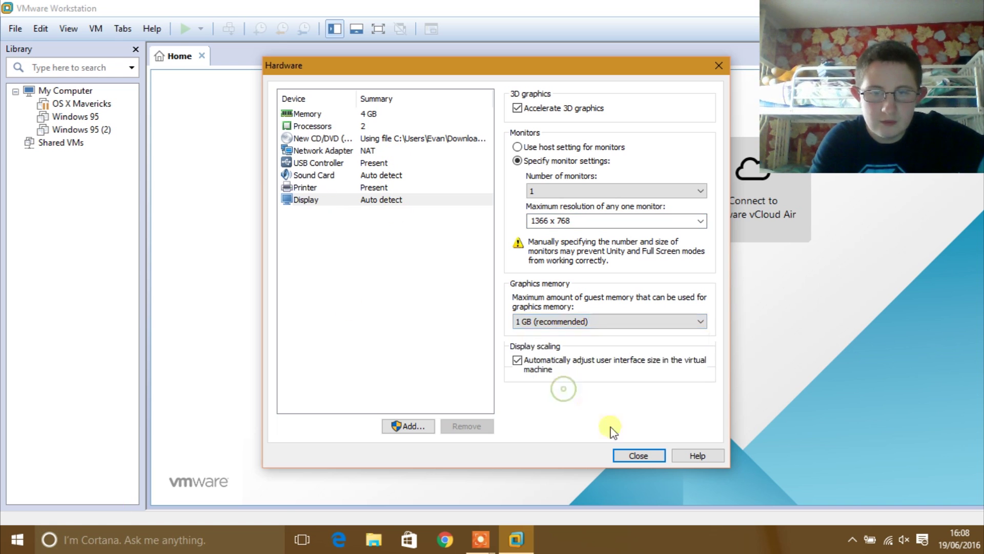
Finish the hardware setup and create the virtual machine, showing it in full screen.
left_click(639, 456)
left_click(565, 395)
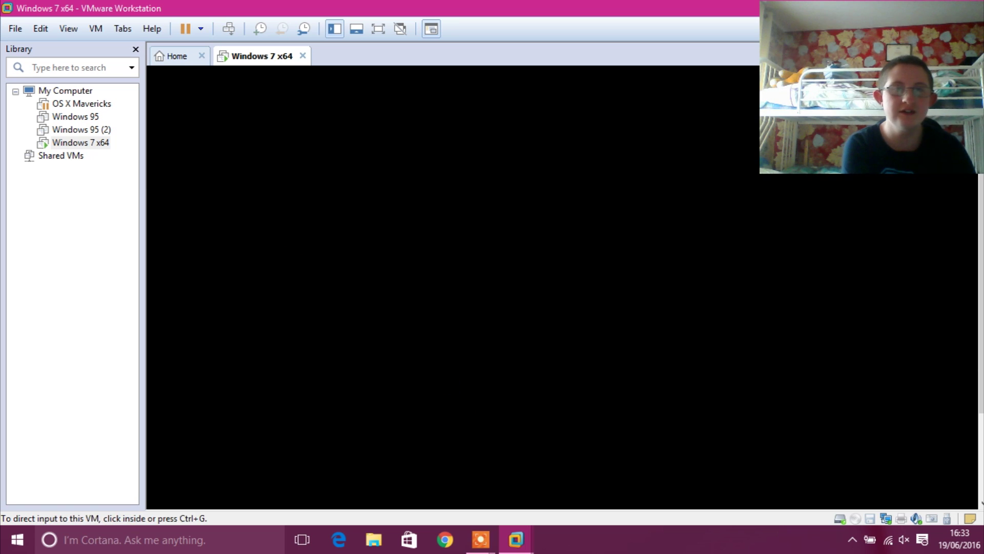
left_click(374, 32)
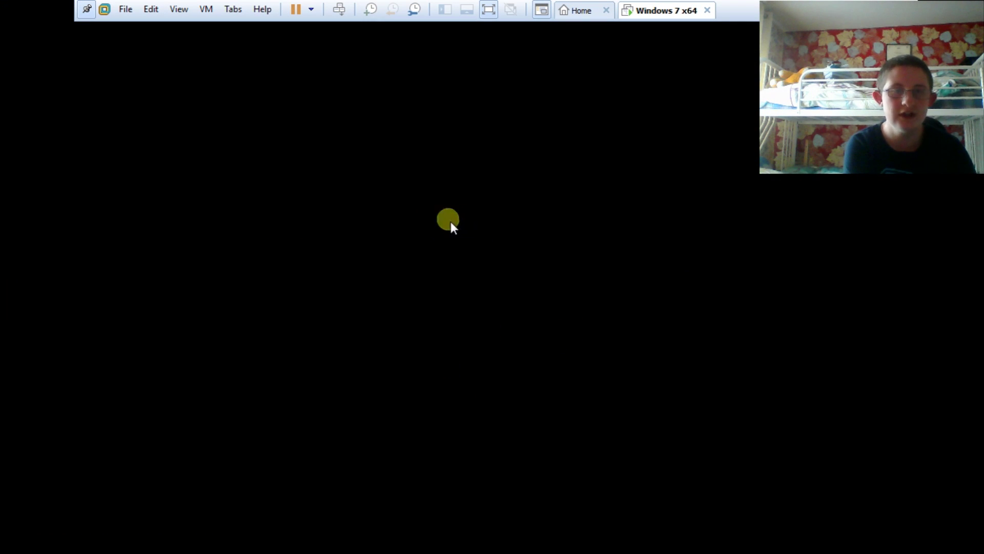
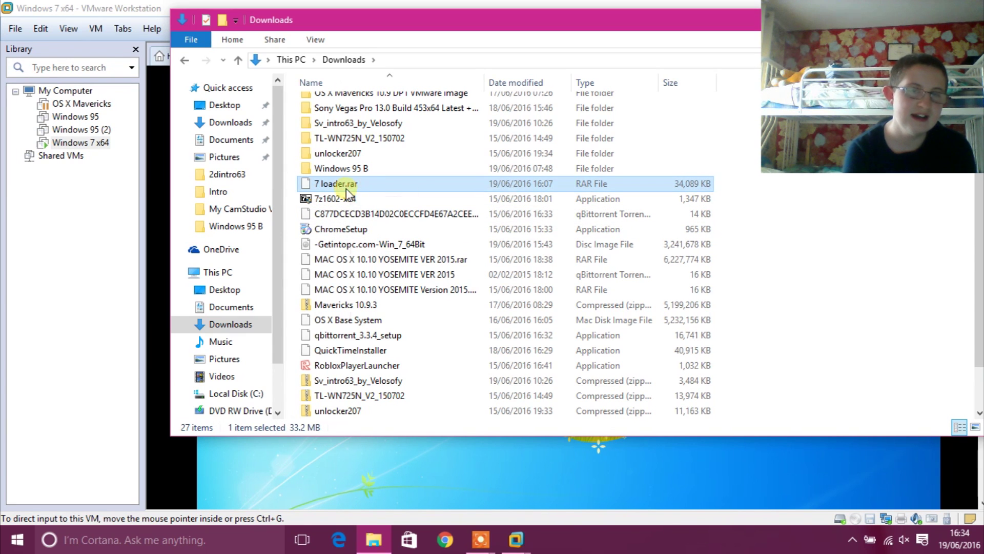
Extract 7 loader.rar from the host's Downloads folder into the same location with 7-Zip.
right_click(349, 190)
mouse_move(407, 213)
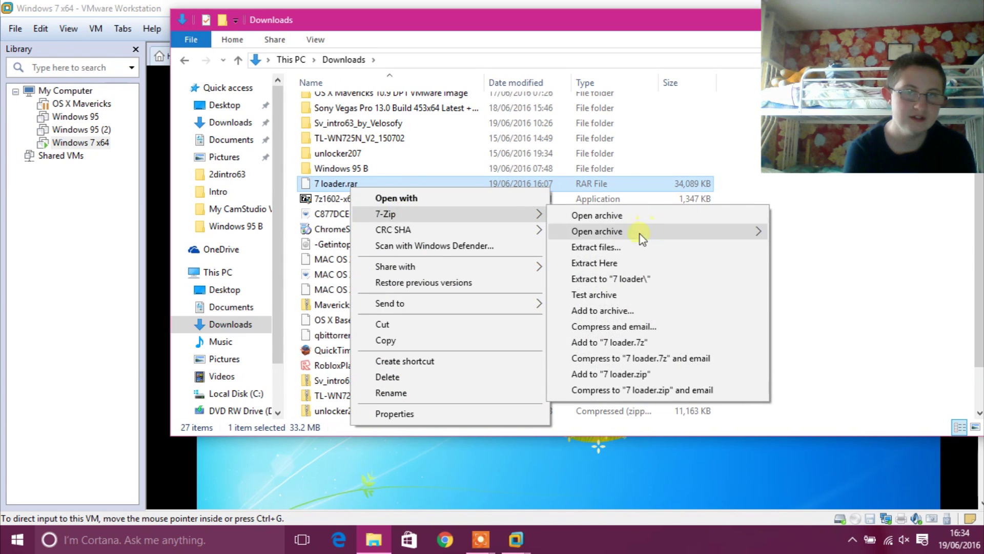
left_click(628, 262)
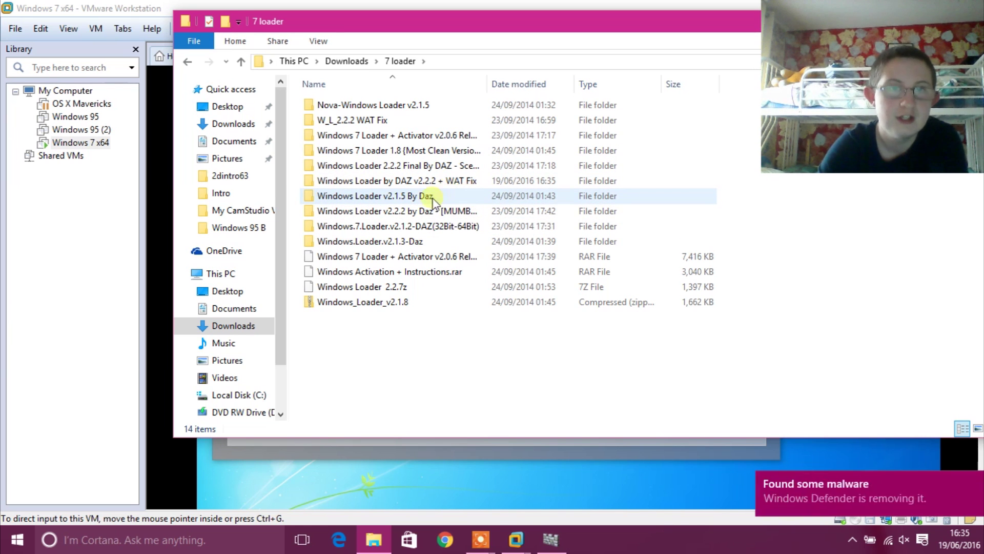
Copy the "Windows Loader v2.1.5 By Daz" folder to the virtual machine's desktop and open it there in full screen.
left_click_drag(438, 199, 512, 444)
left_click(378, 28)
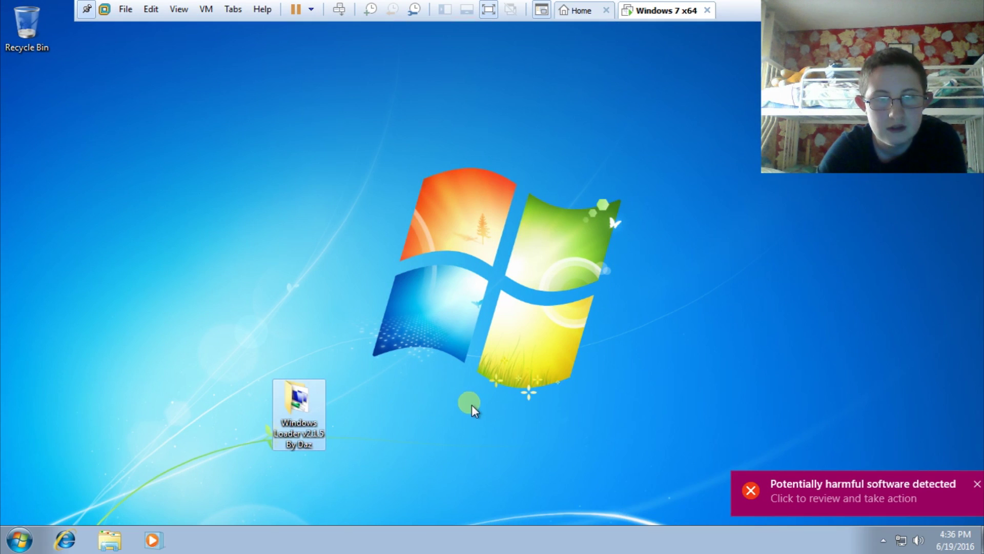
double_click(288, 430)
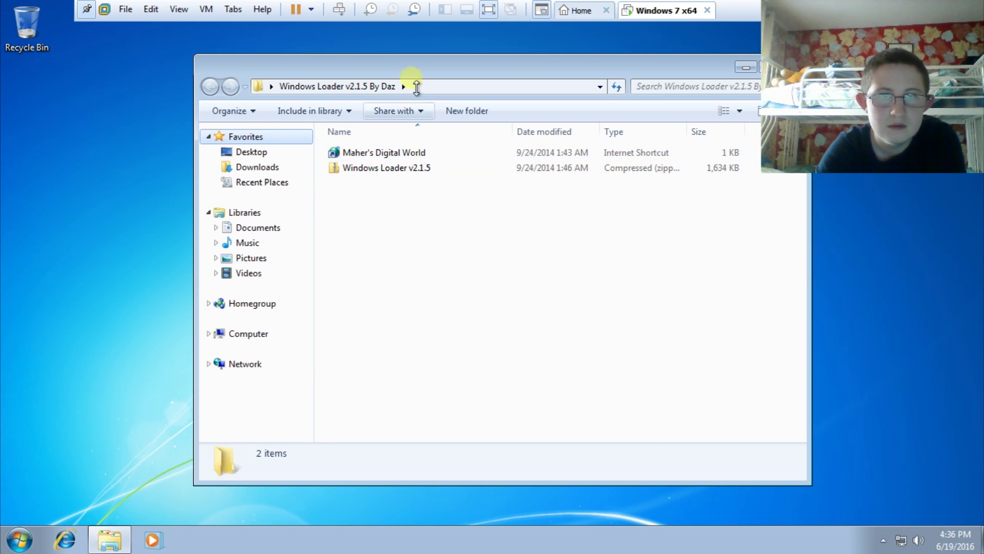
left_click_drag(393, 67, 259, 51)
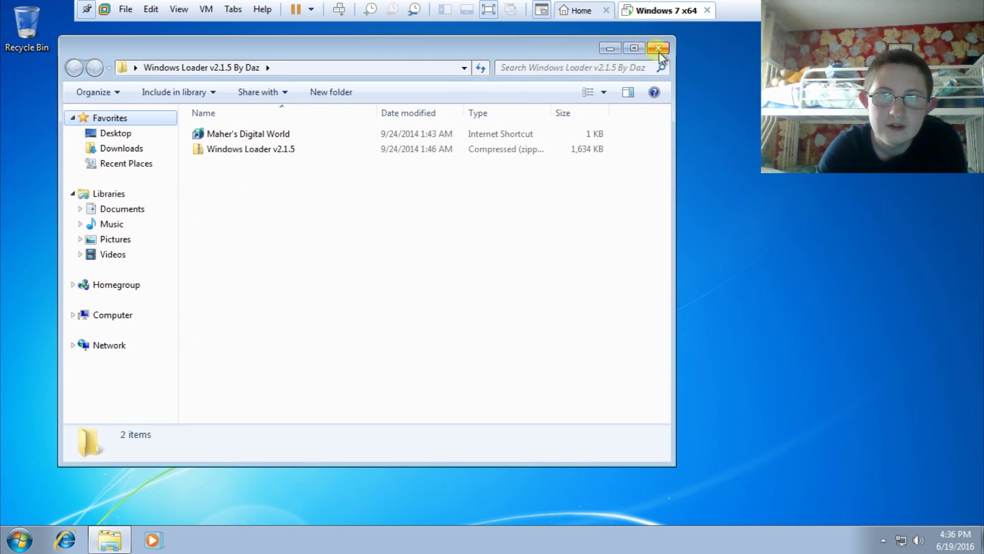
Extract the Windows Loader v2.1.5 zip to its default destination and open the extracted Windows Loader folder.
double_click(474, 151)
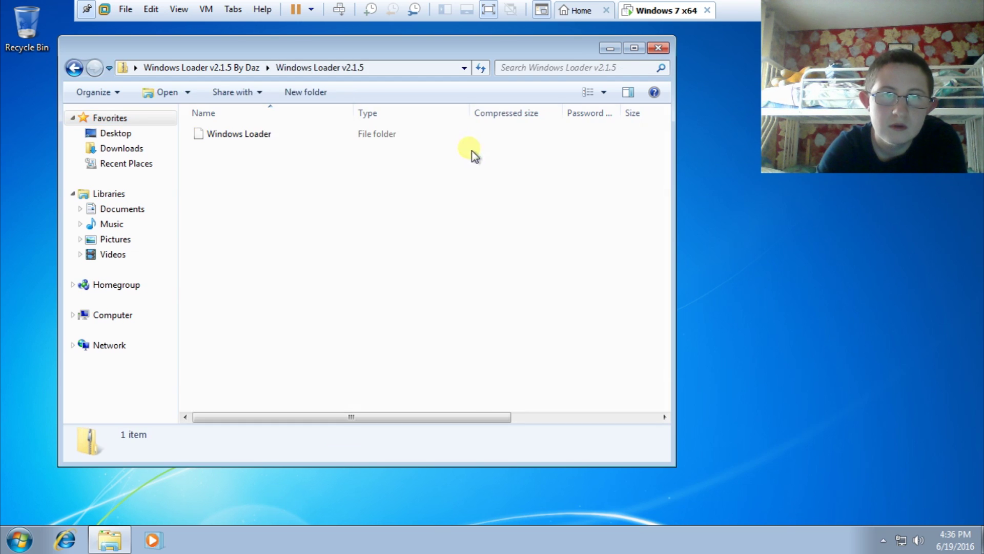
left_click(229, 72)
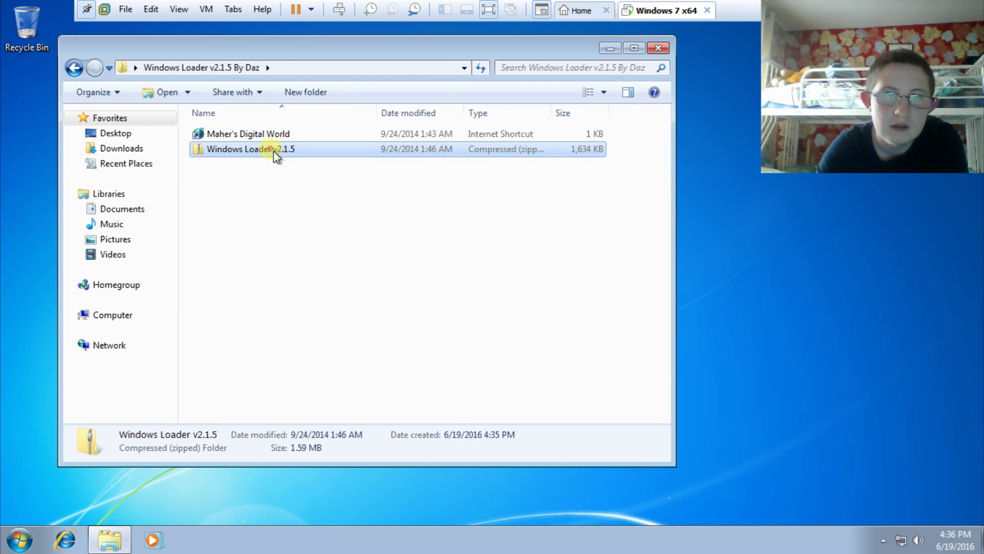
right_click(272, 149)
left_click(297, 195)
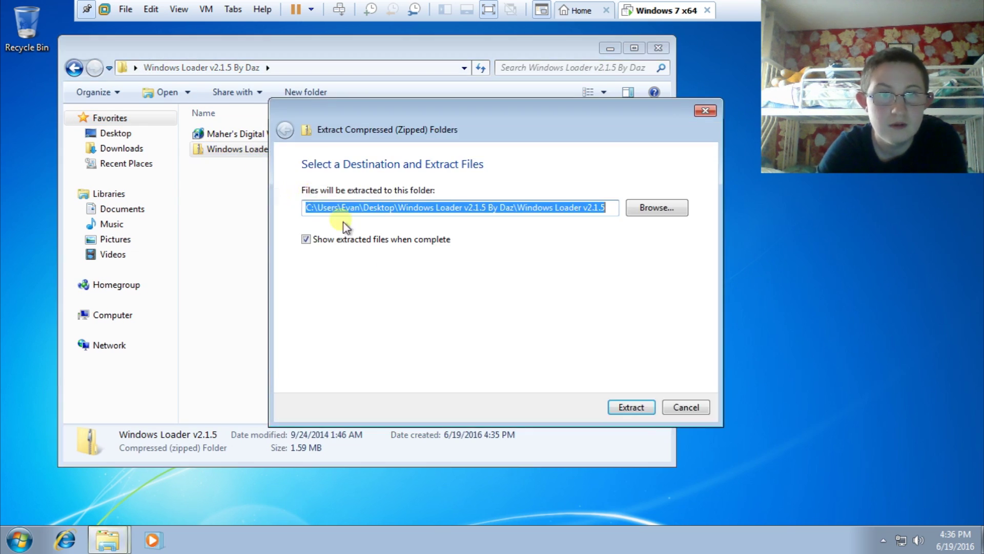
left_click(628, 408)
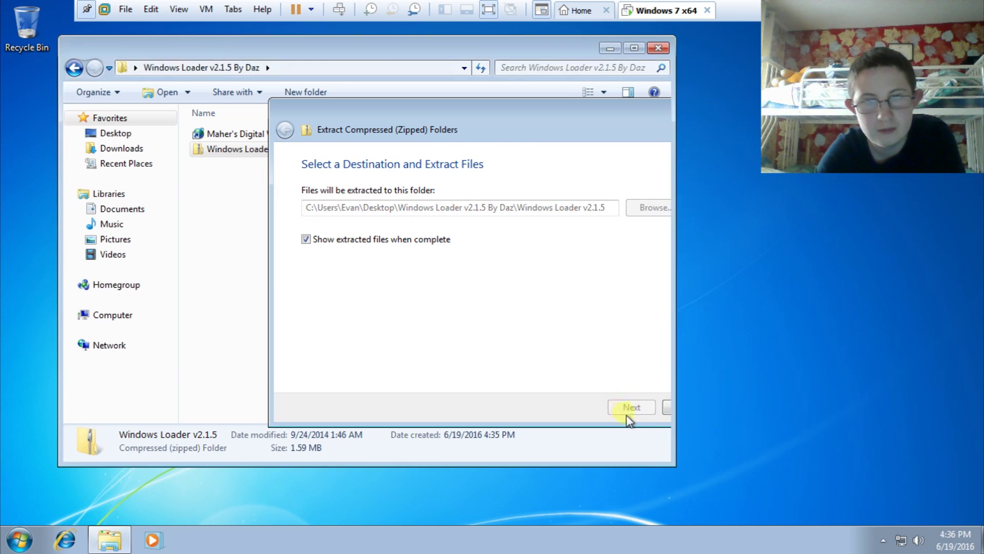
left_click(347, 152)
double_click(348, 149)
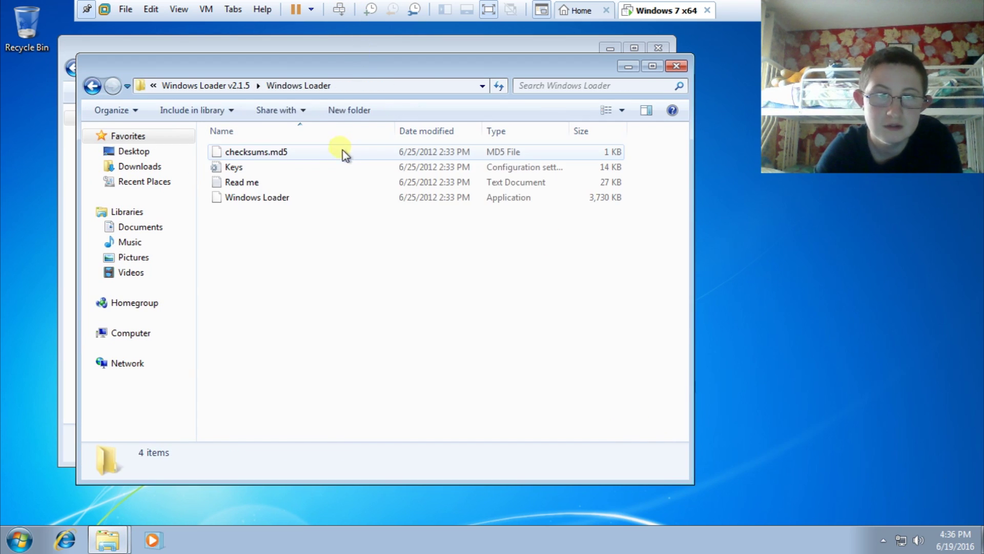
Run the Windows Loader application with administrator approval to install the loader, and restart the virtual machine.
left_click(333, 201)
double_click(334, 200)
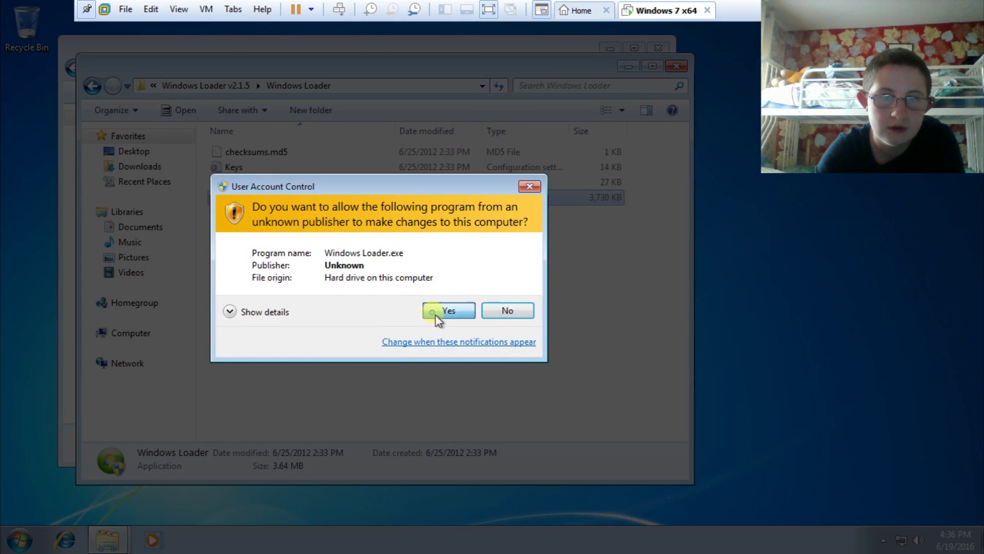
left_click(443, 315)
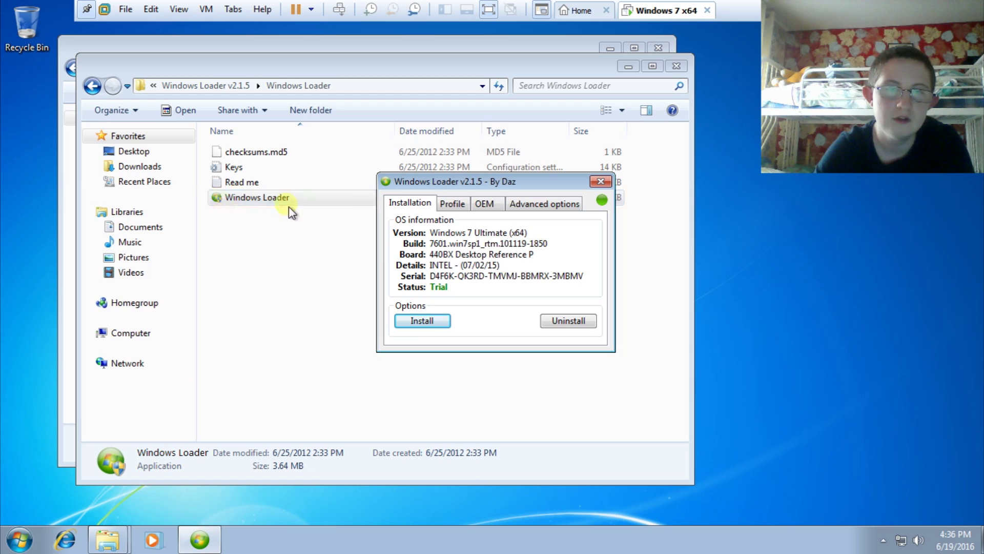
left_click(413, 326)
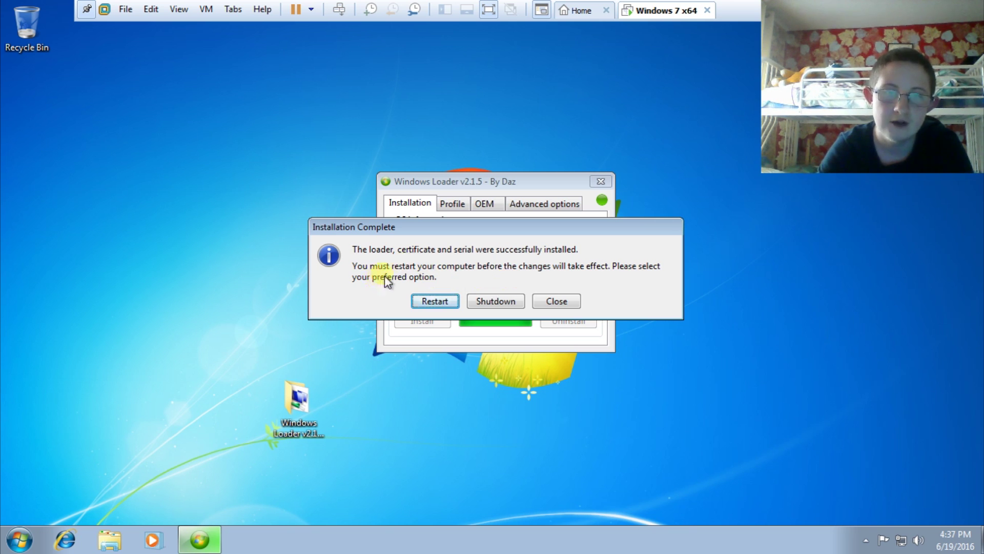
left_click(435, 302)
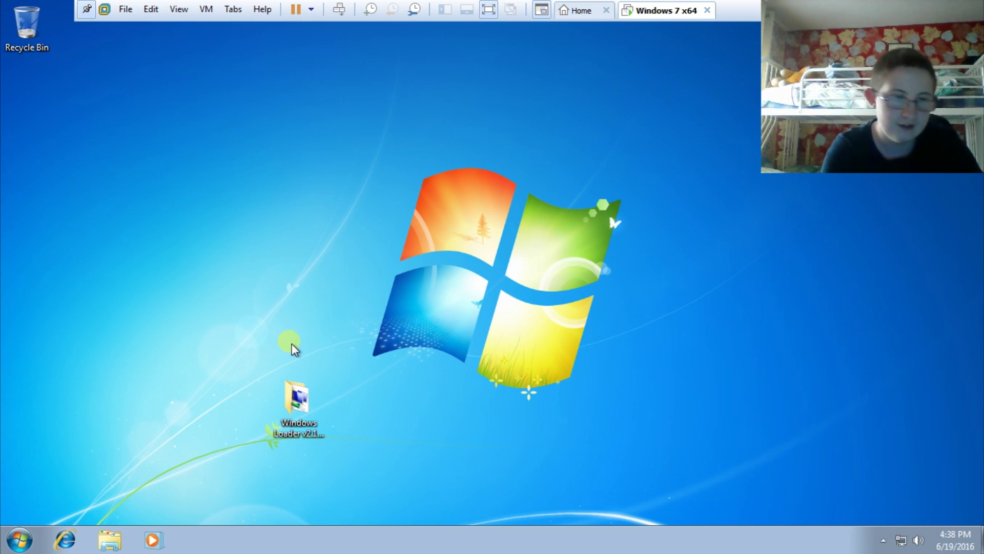
Open a Command Prompt in the virtual machine and run slmgr /xpr to query the Windows activation status.
key("super+r")
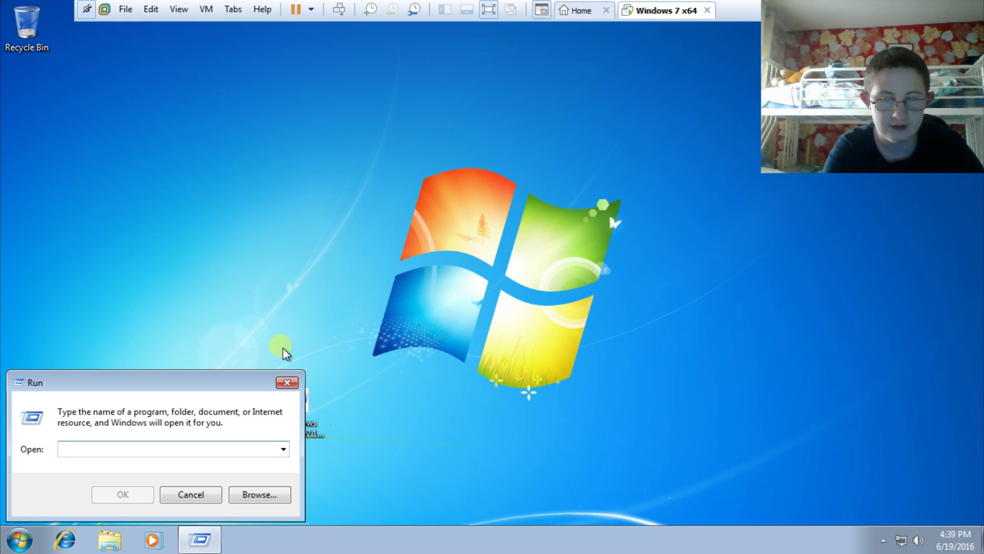
type("cmd")
key("Return")
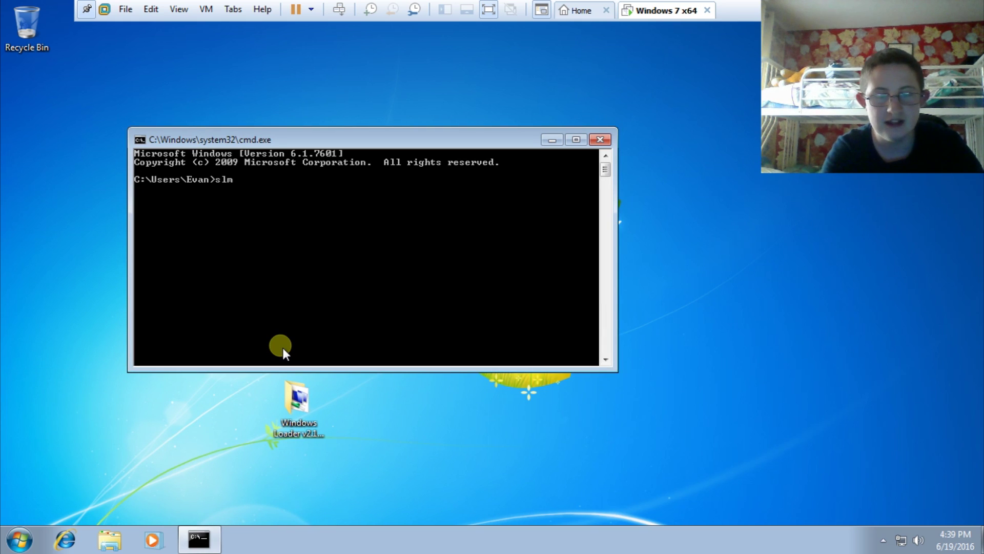
type("slmgr /xpr")
key("Return")
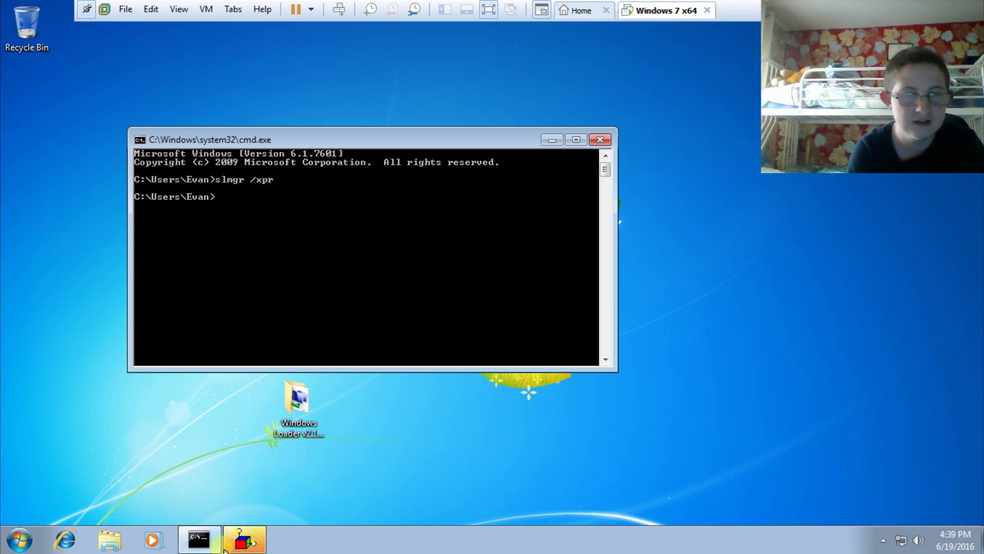
Bring the Windows Script Host activation message into view, dismiss it, and close the Command Prompt.
left_click(243, 544)
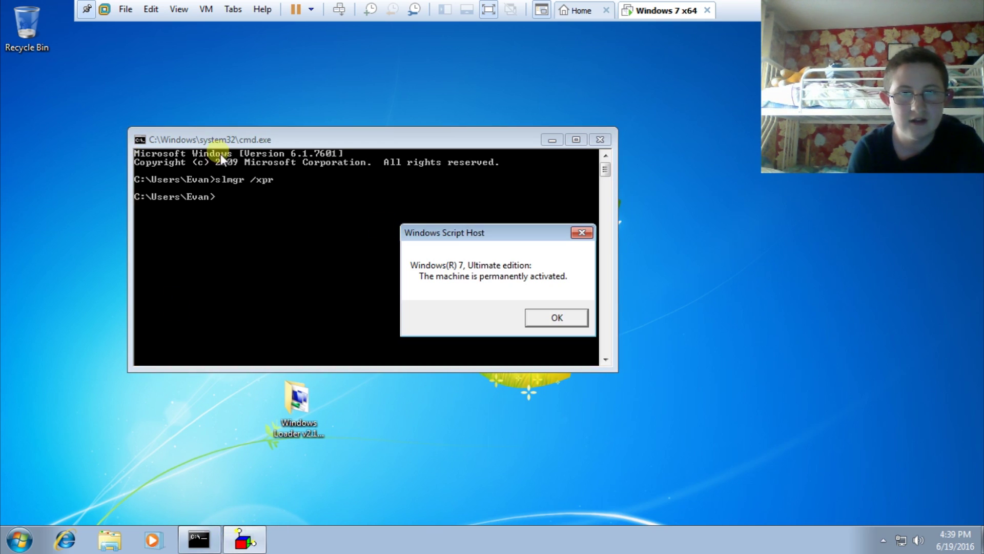
left_click_drag(484, 234, 370, 210)
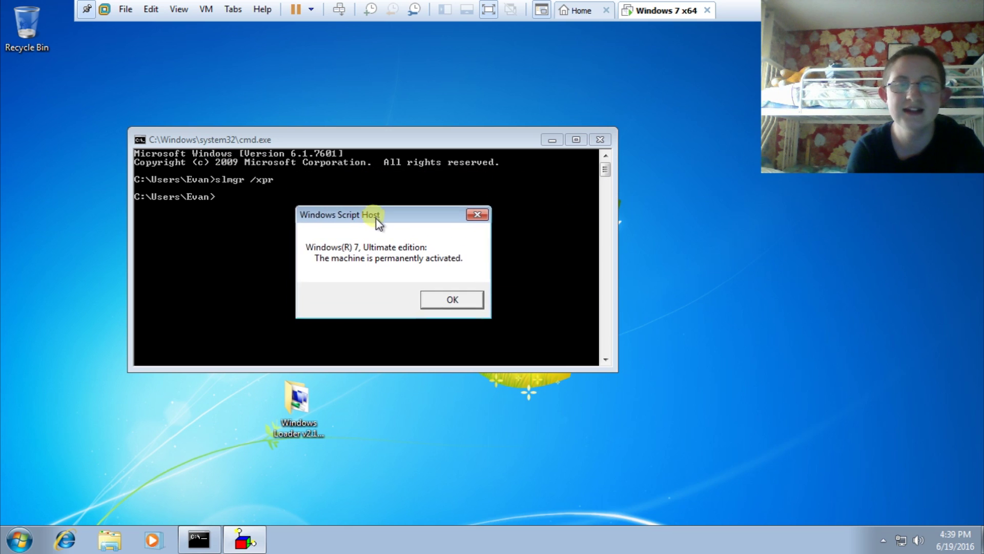
left_click(442, 296)
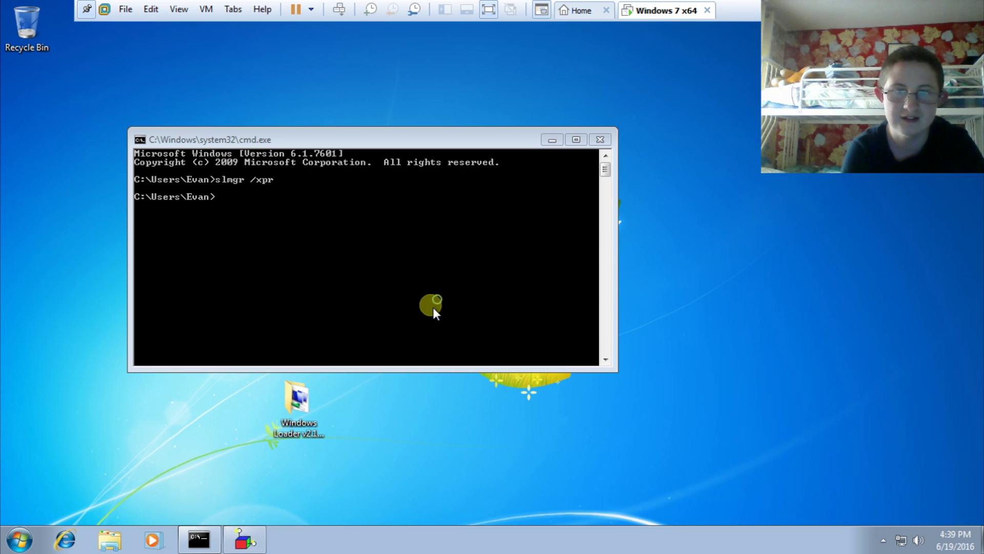
left_click(600, 139)
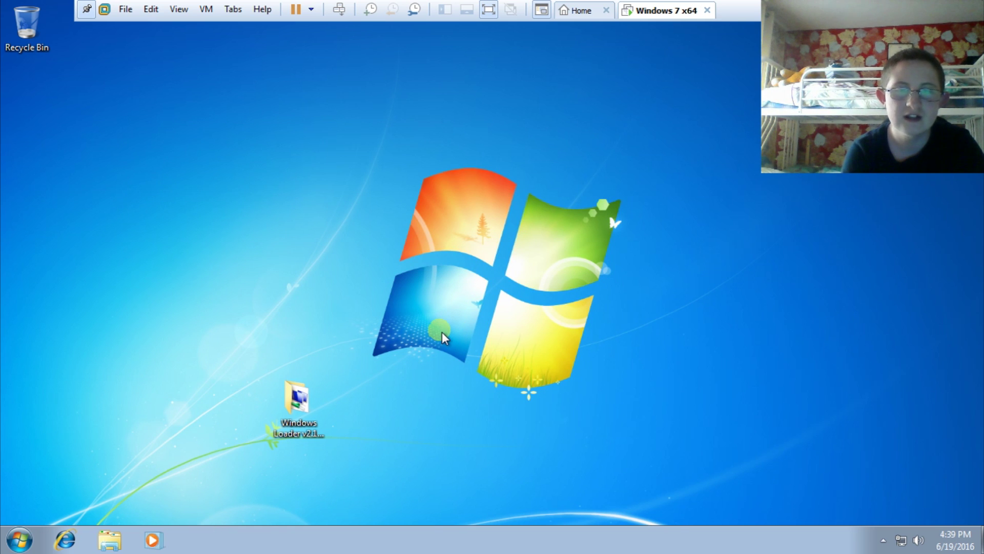